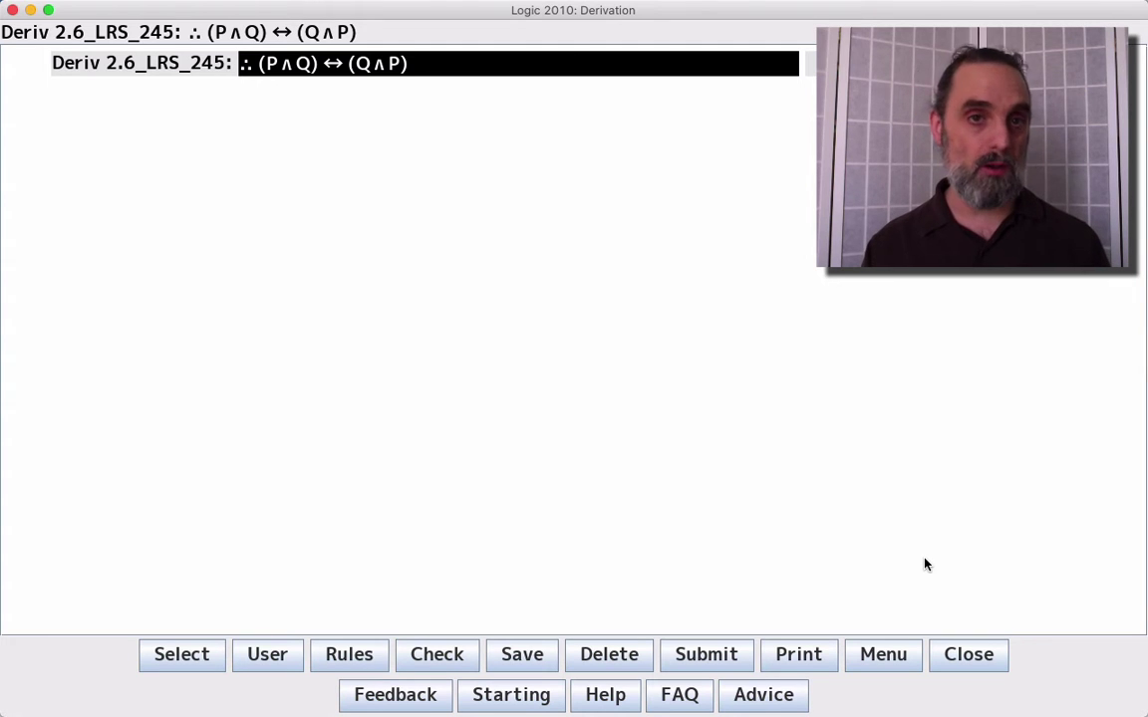
Start the derivation on line 1 with a show line for the conclusion P∧Q ↔ Q∧P.
key(Return)
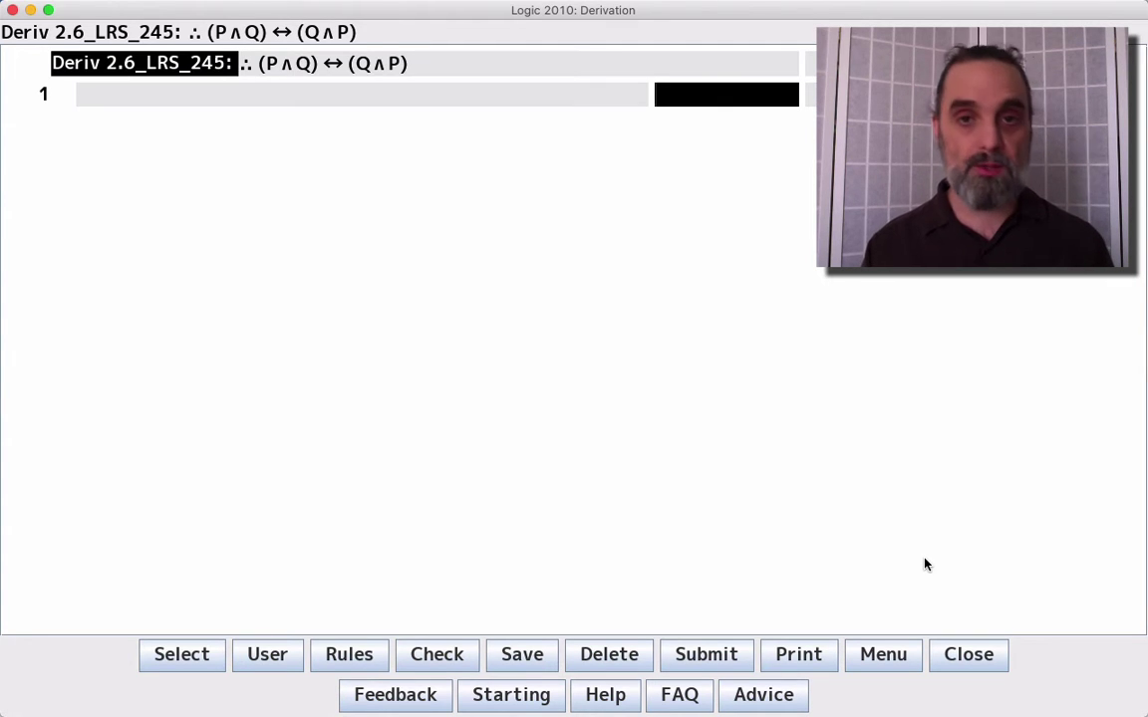
text(SHOW)
key(Return)
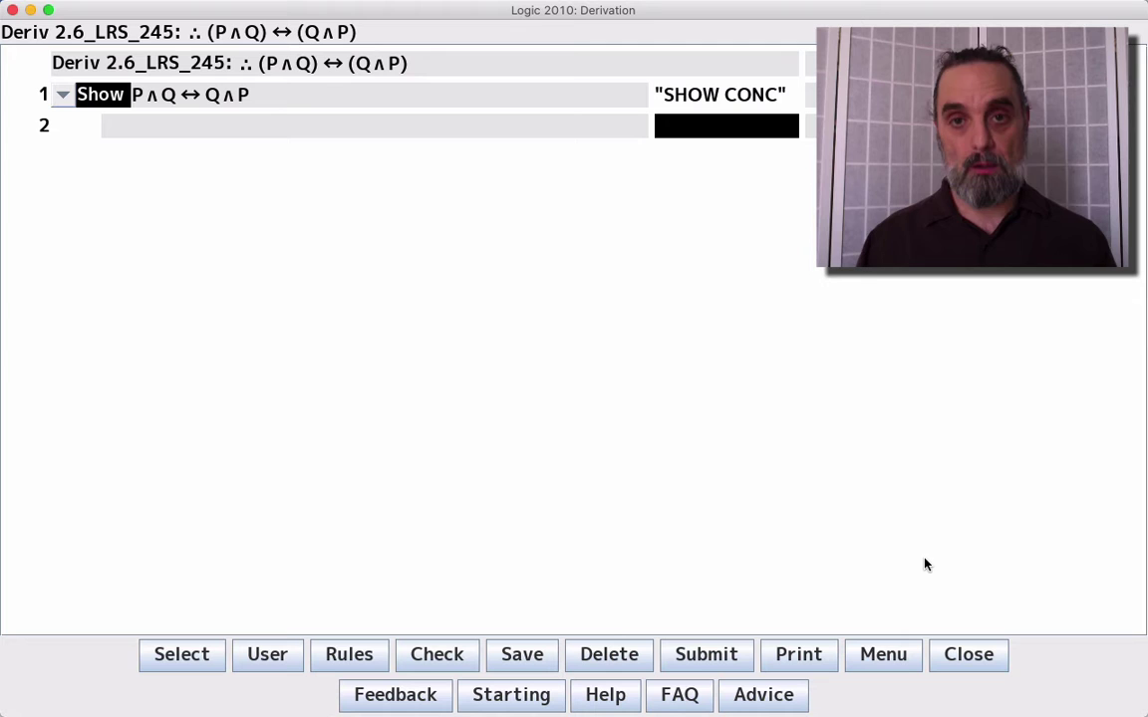
Assume the negated conclusion on line 2 with ASS ID and copy the conclusion's formula from line 1 to line 3.
text(ASS ID)
key(Return)
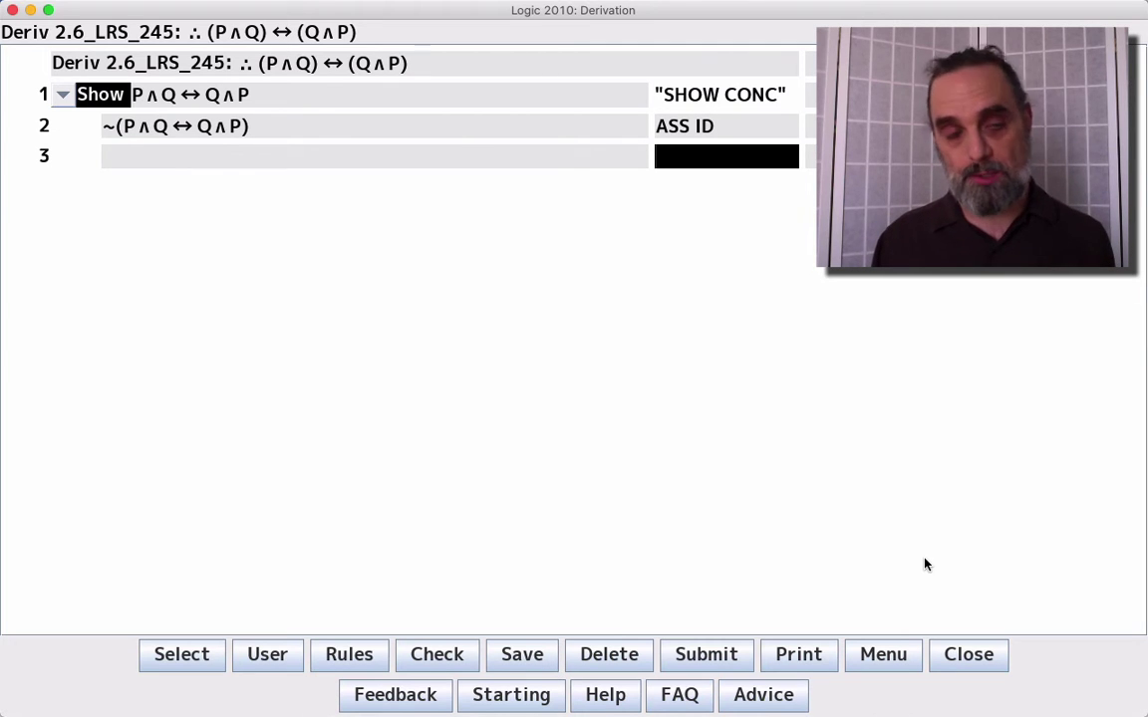
click(275, 88)
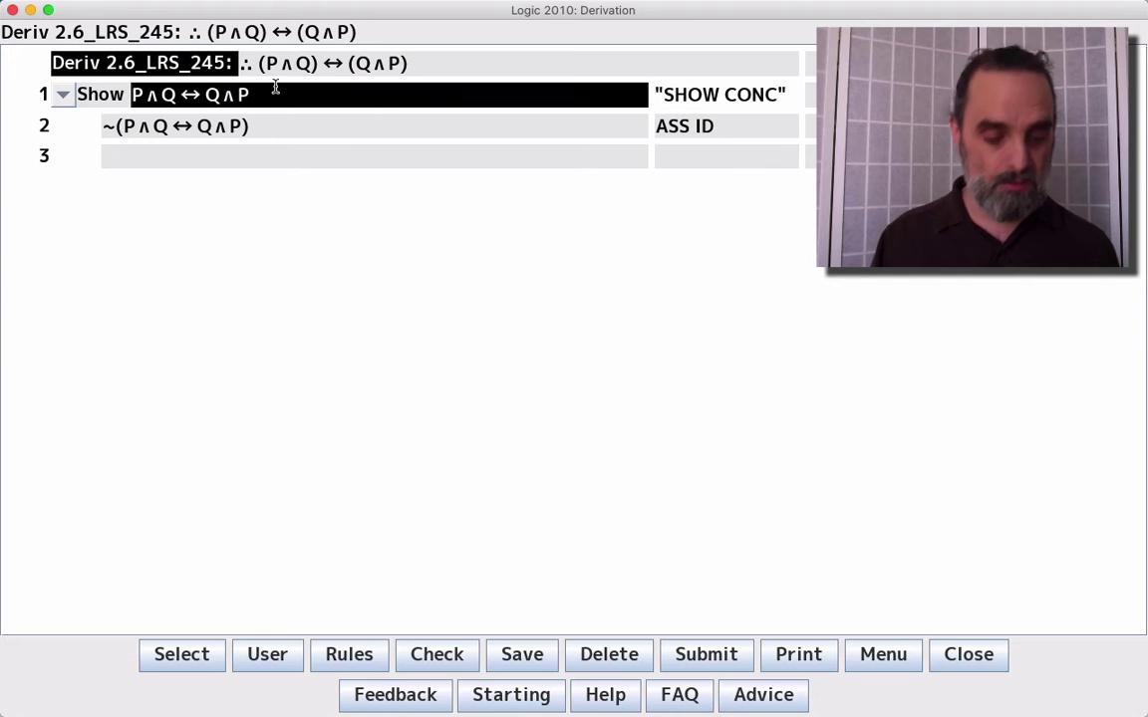
key(super+a)
key(super+c)
click(259, 152)
key(super+v)
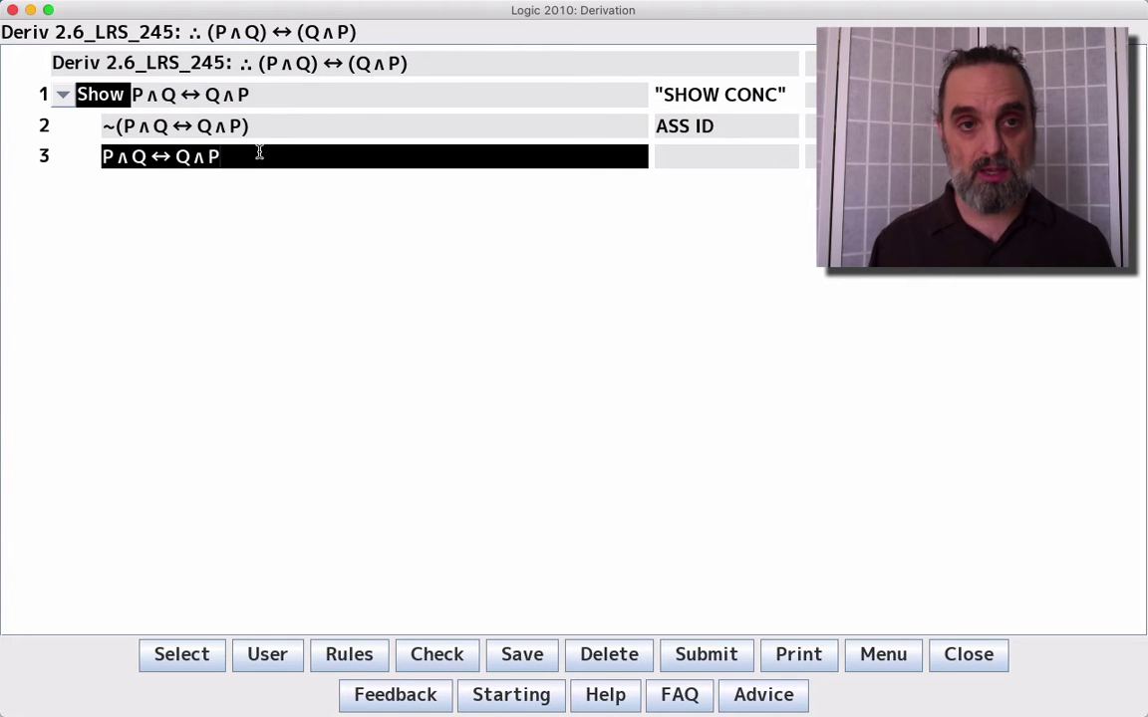
Close the derivation on line 4 with the justification 3 DD.
click(282, 125)
key(super+a)
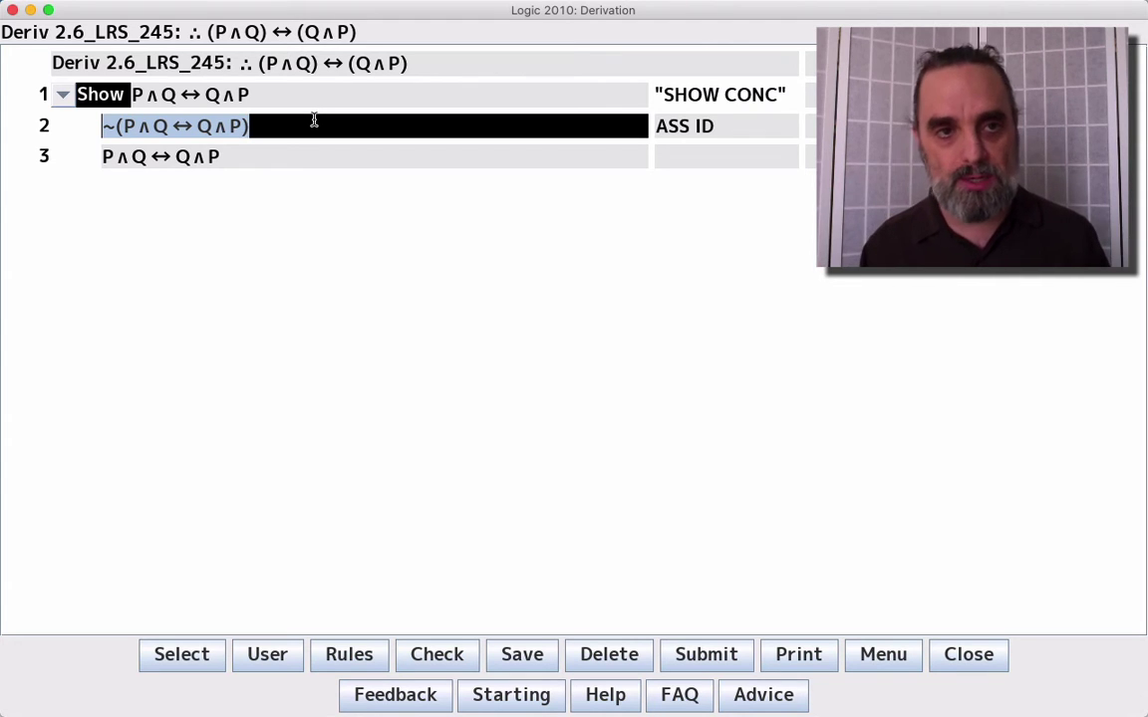
key(Return)
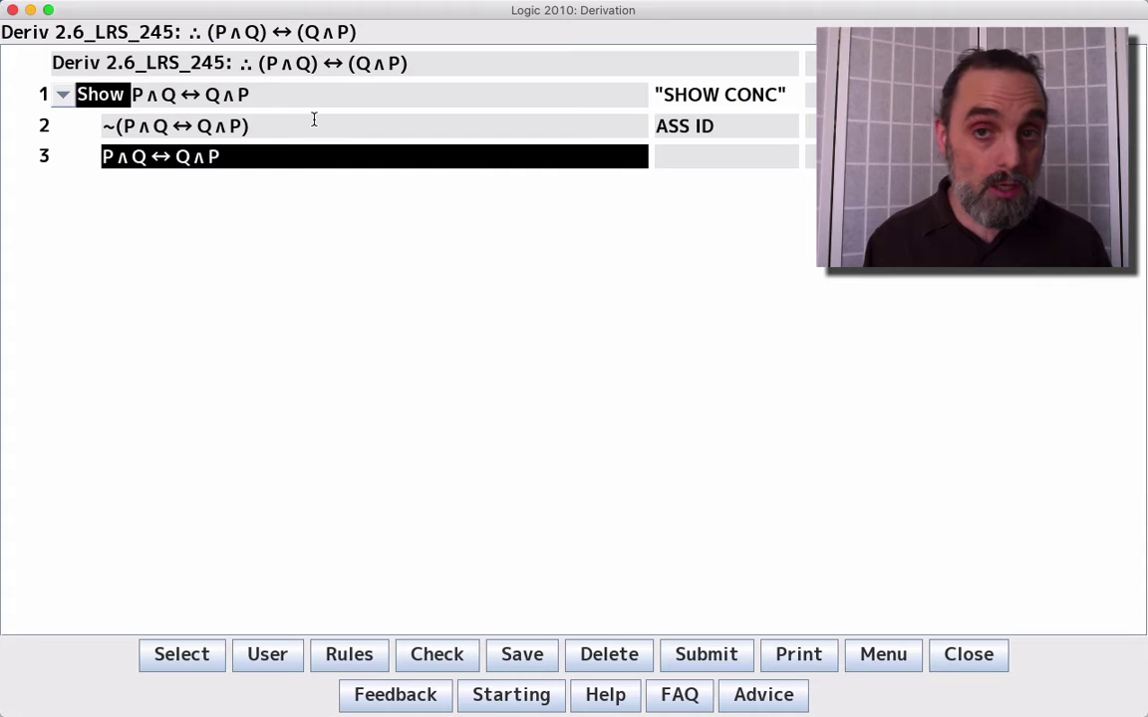
key(Return)
key(Tab)
text(2 3 ID)
key(Return)
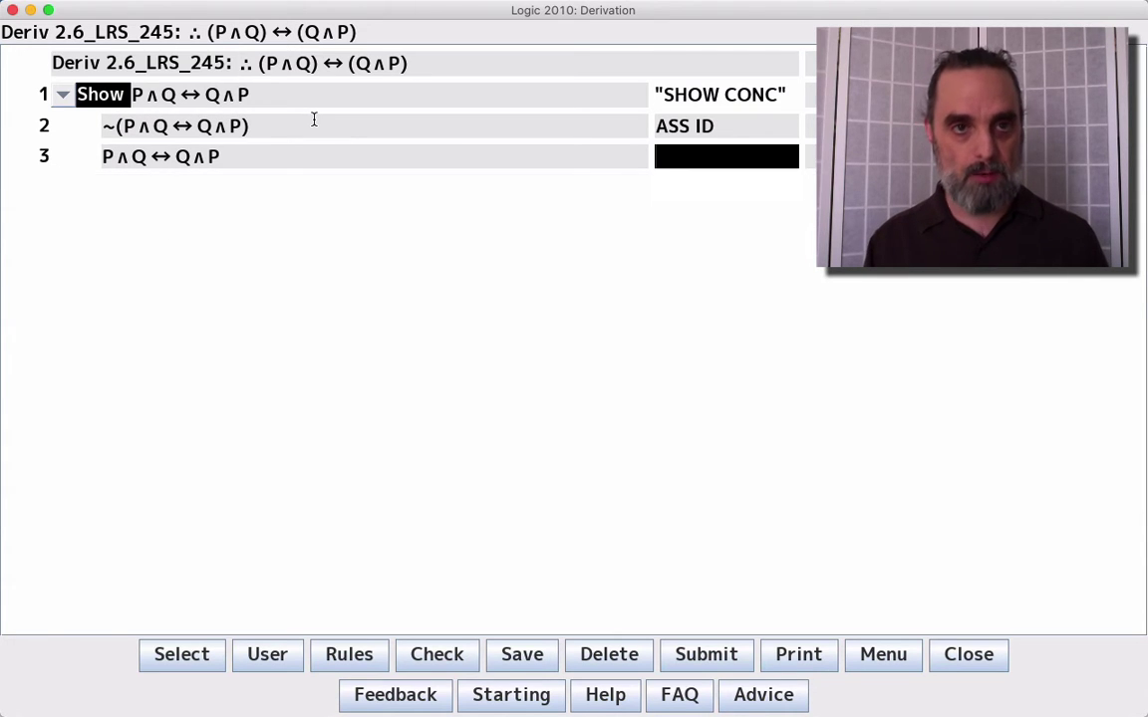
text(3 DD)
key(Return)
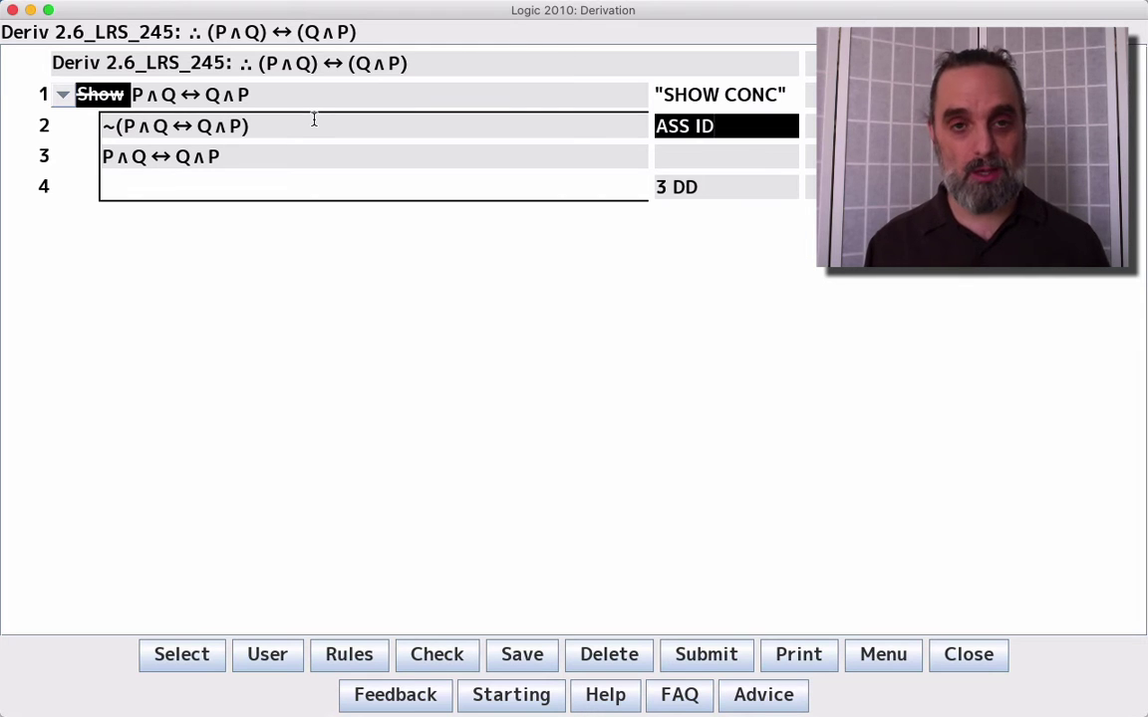
Delete the assumption line and the copied biconditional line, leaving line 2 empty under the main show line.
click(261, 115)
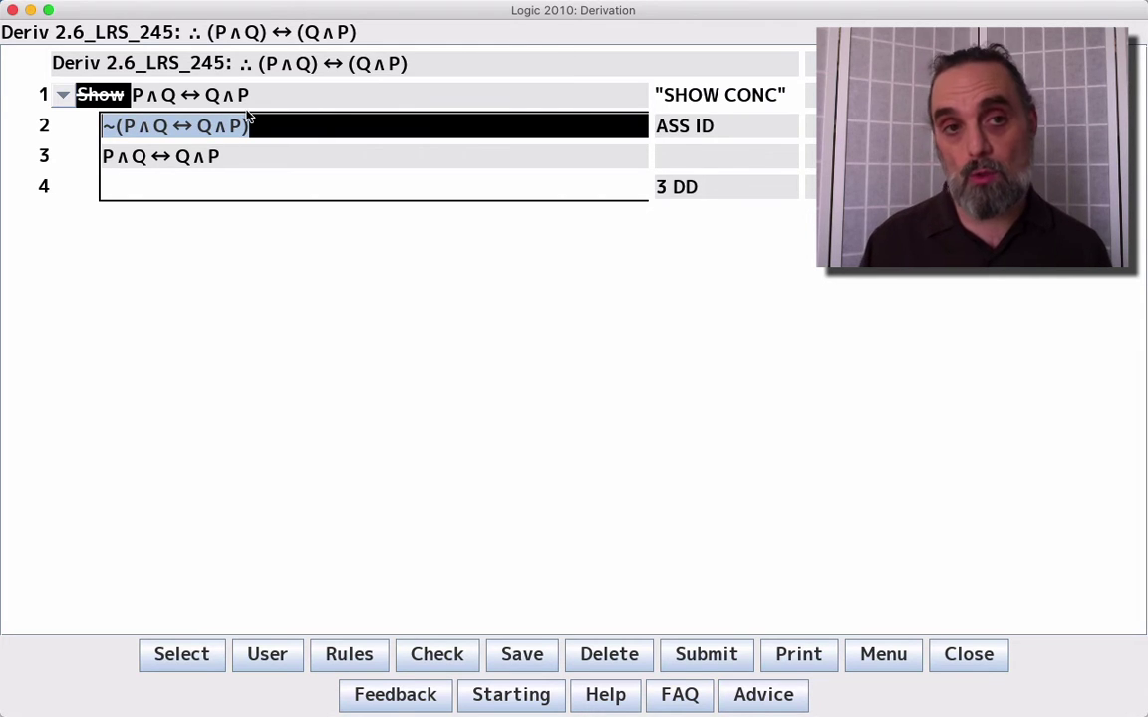
click(239, 155)
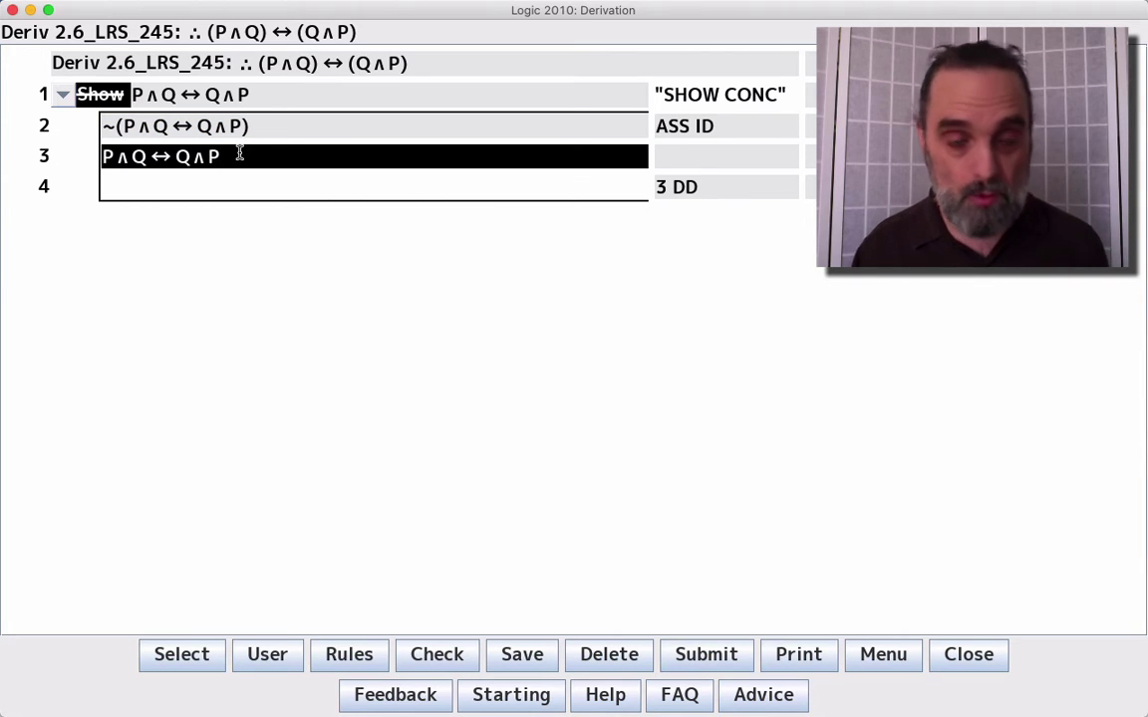
key(Up)
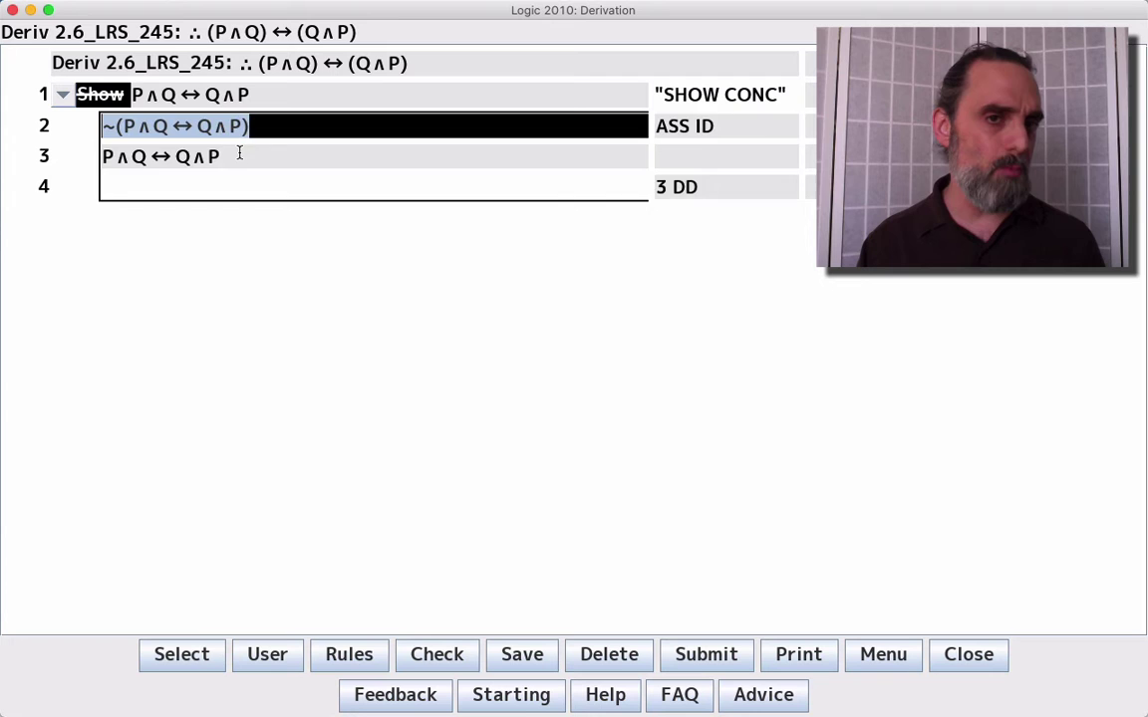
key(Delete)
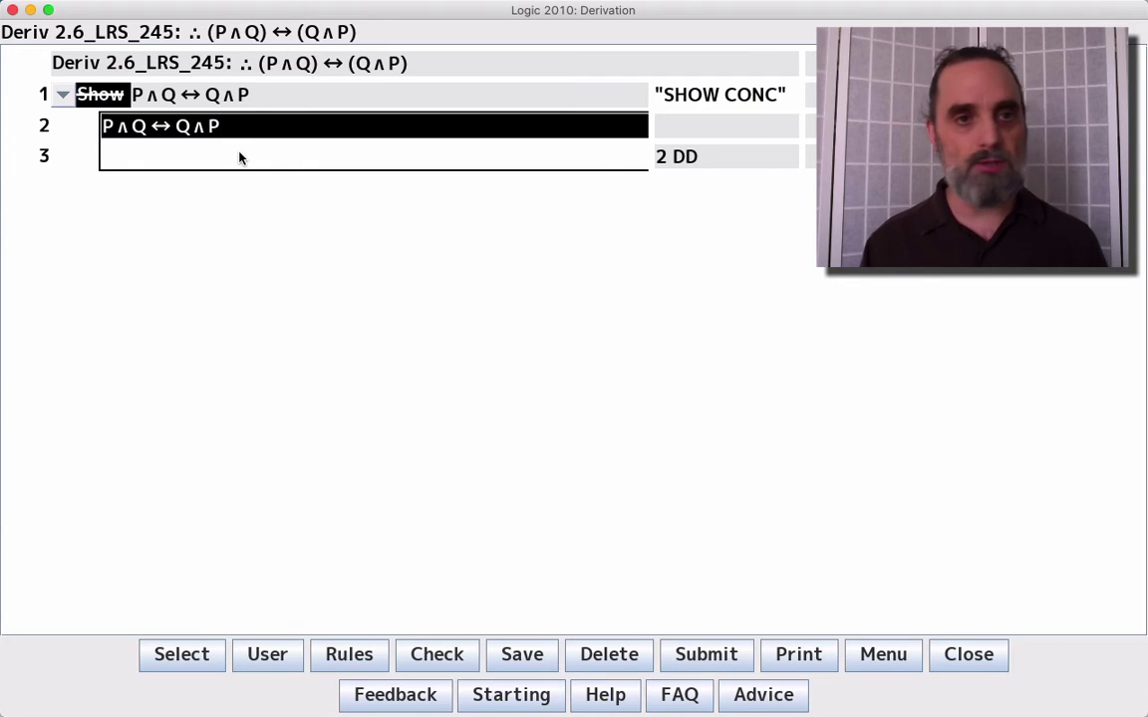
key(Delete)
Add a SHOW COND line for P∧Q → Q∧P on line 2 and leave lines 3 to 6 blank beneath it.
text(SHOW COND)
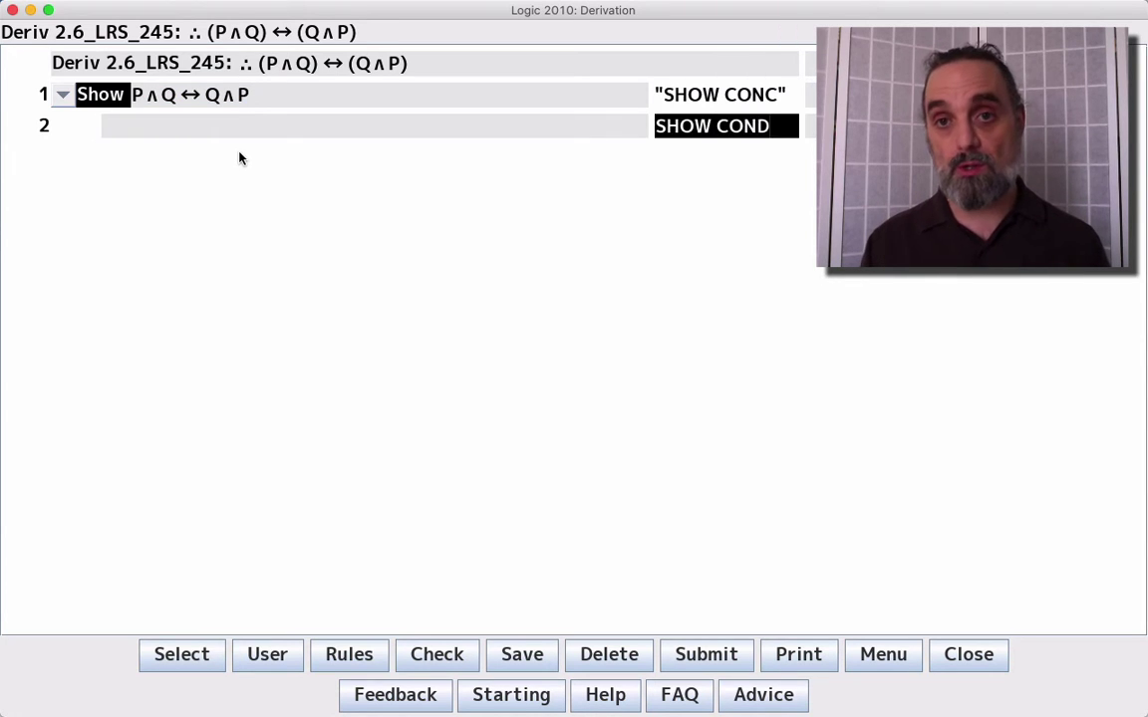
key(Return)
key(Return)
key(Return)
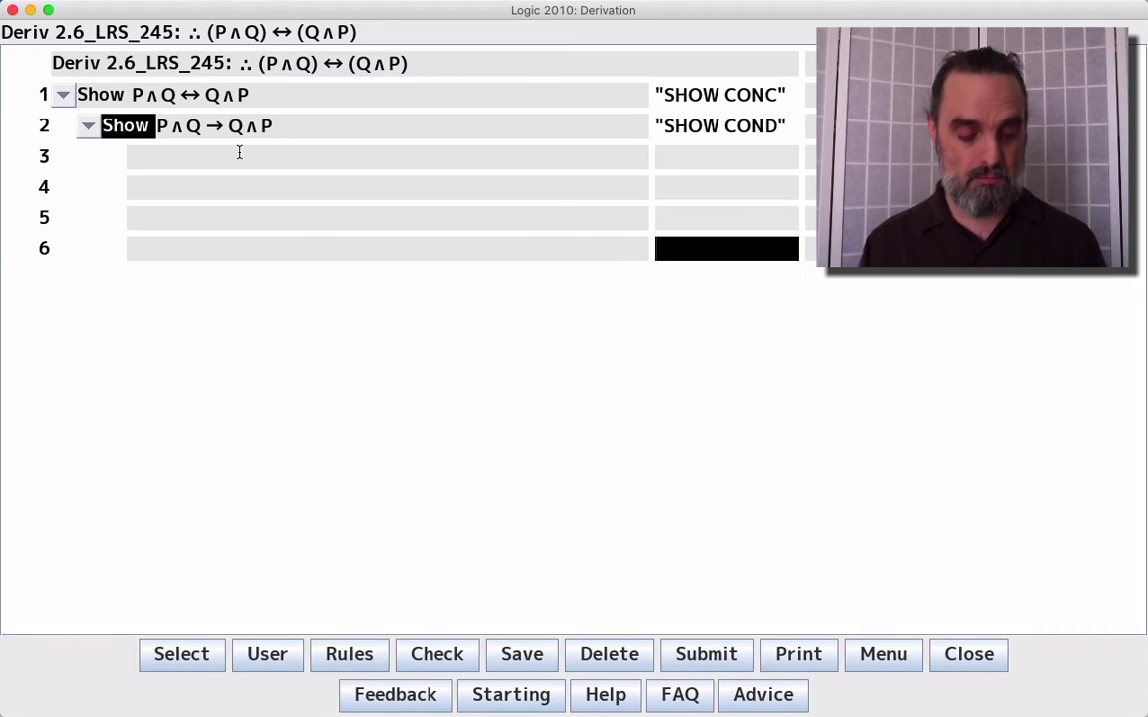
Box off the blank subderivation and add a SHOW COND line for Q∧P → P∧Q on line 7 with its own blank box.
key(ctrl+b)
key(Return)
text(SOW)
key(BackSpace)
key(BackSpace)
text(HOW COND)
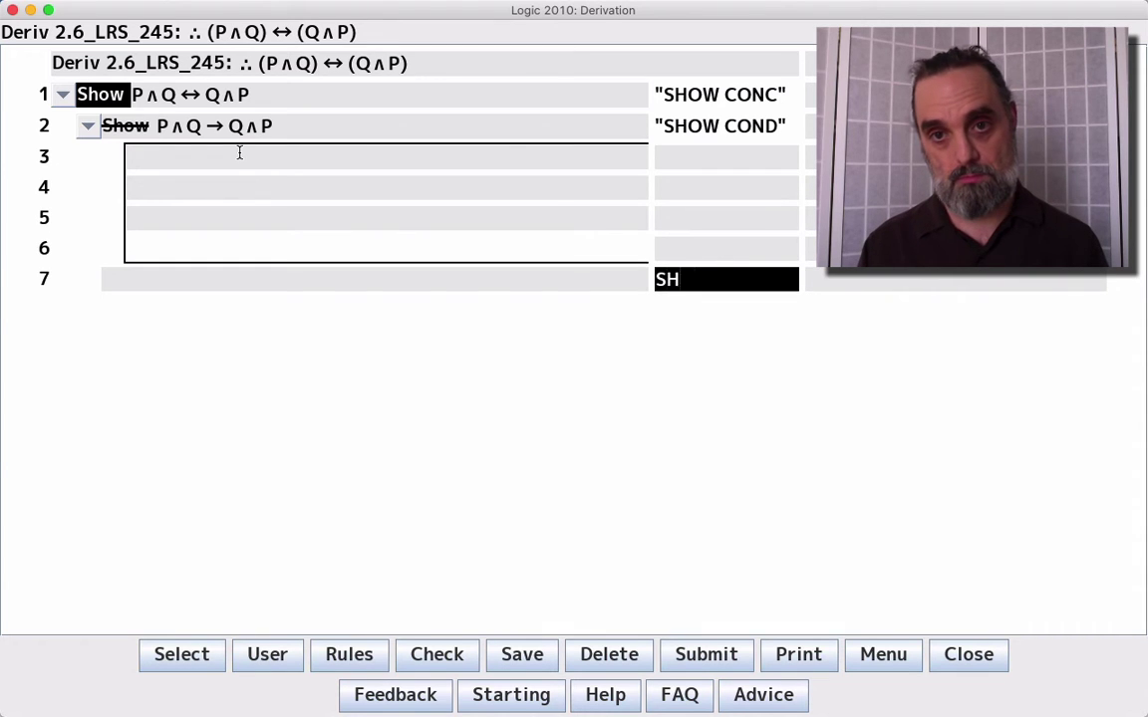
key(Return)
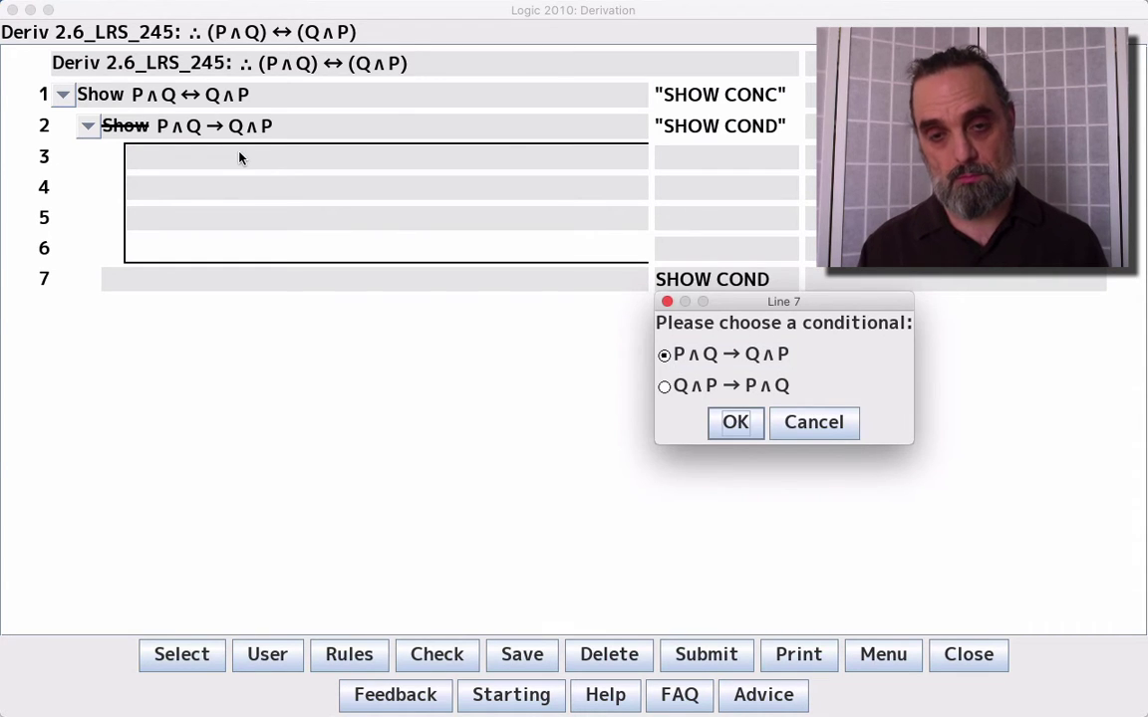
key(Down)
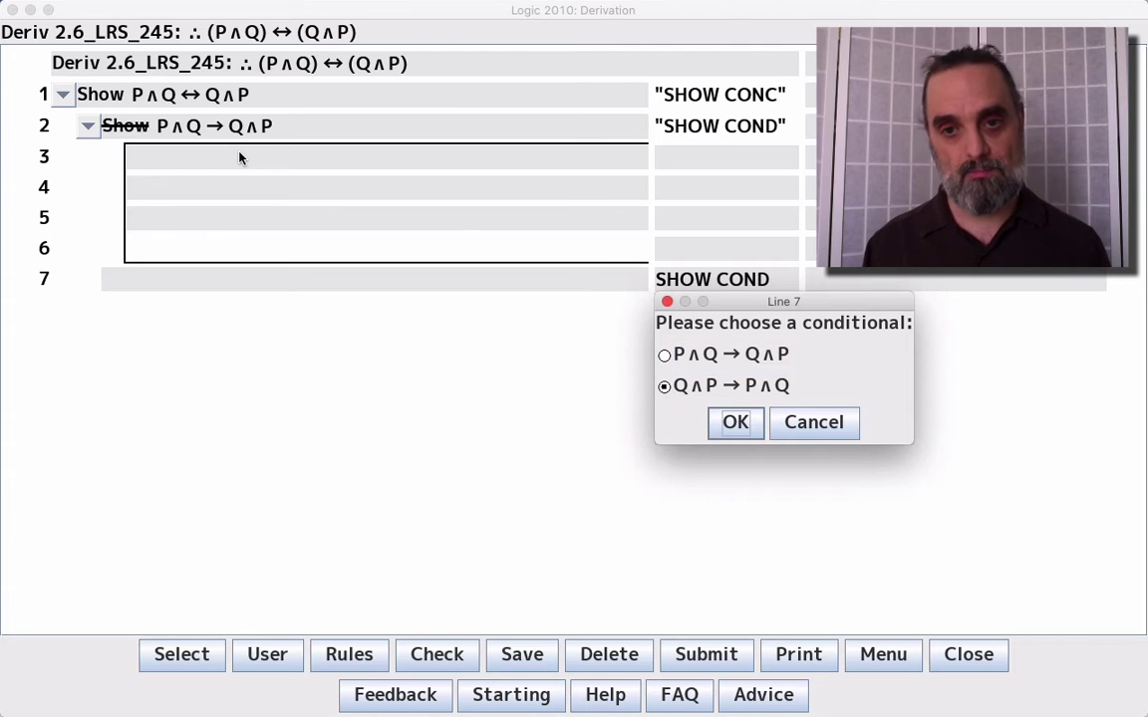
key(Return)
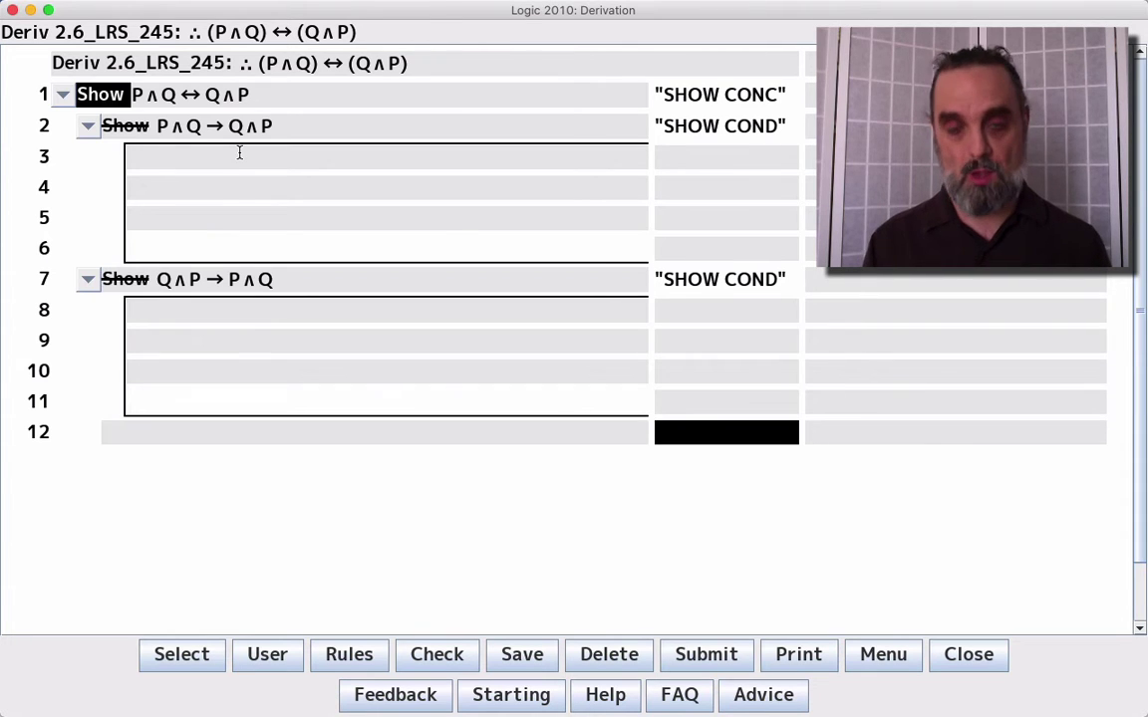
Derive the biconditional on line 12 with 2 7 CB and close the outline with 12 DD.
text(2 7 CB)
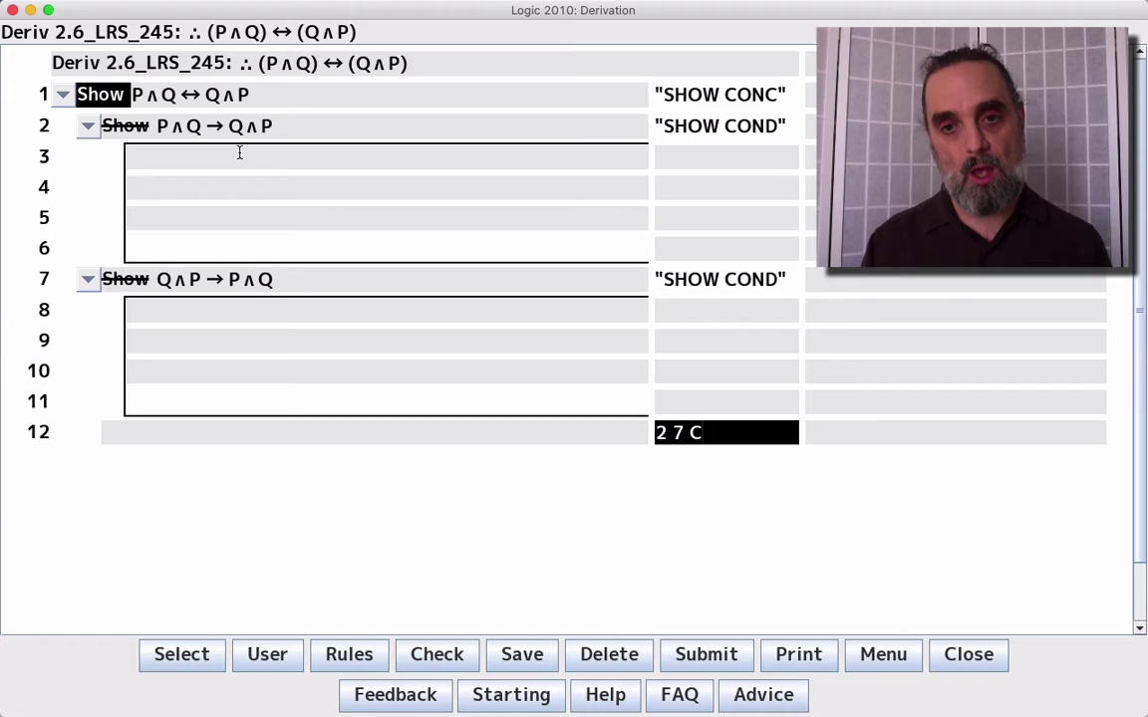
key(Return)
key(Return)
text(-1 DD)
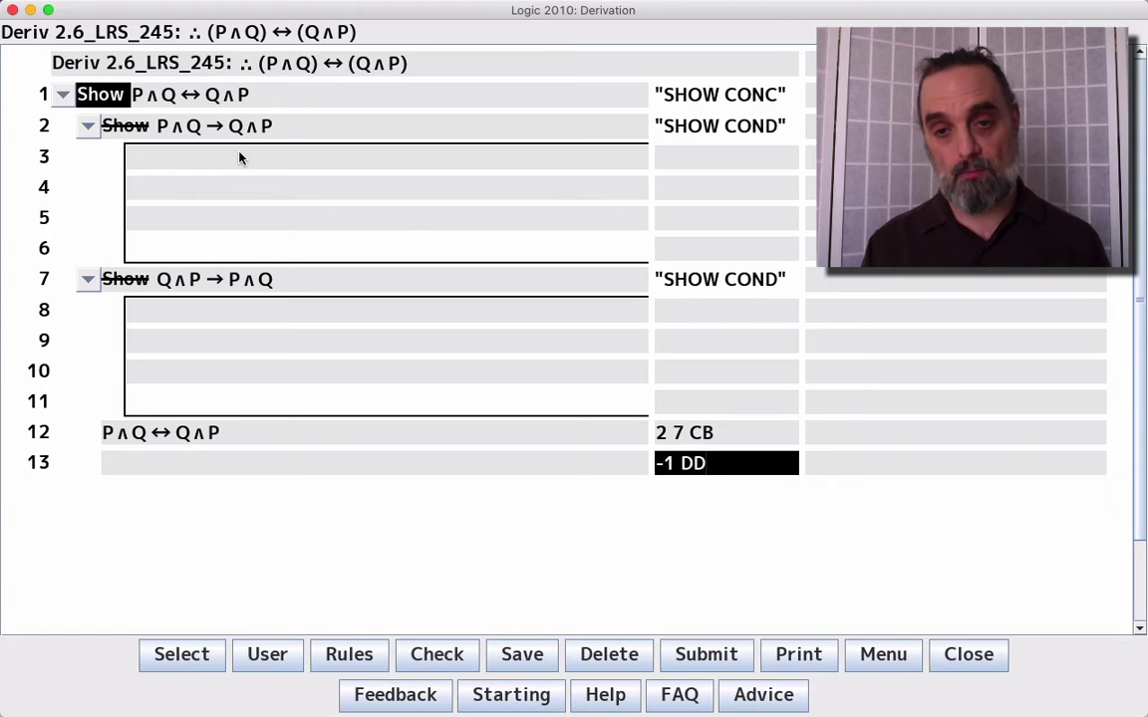
key(Return)
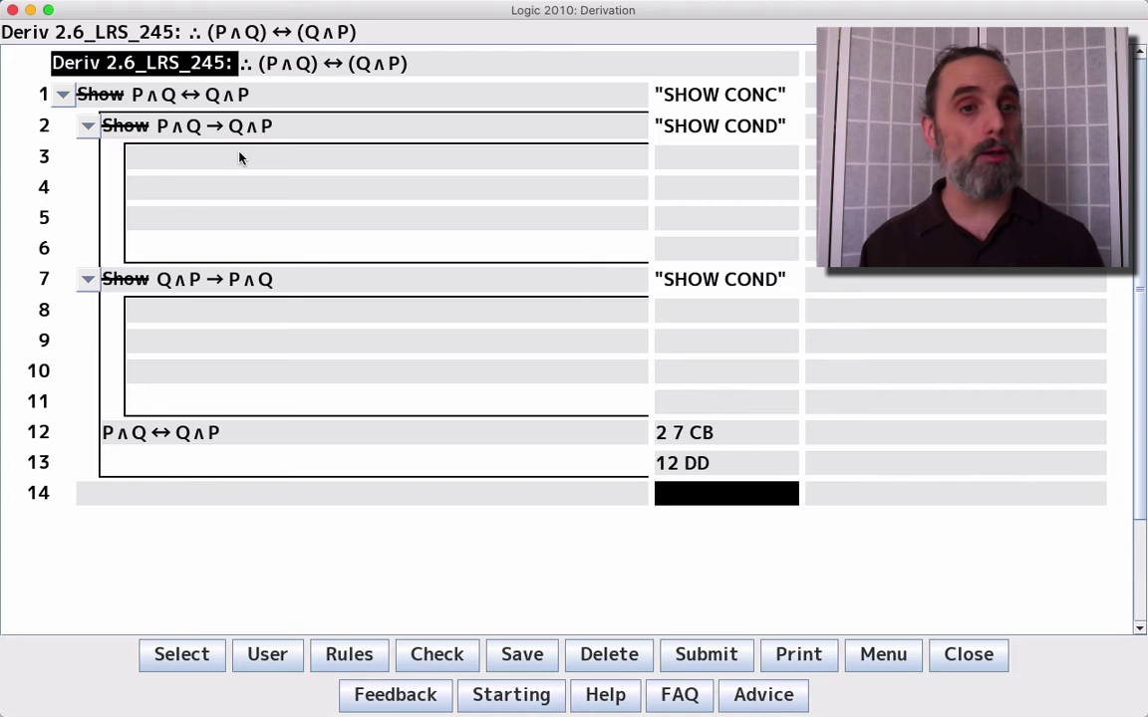
Undo the outlined lines back to the open show line P∧Q → Q∧P with an empty line 3.
key(super+z)
key(super+z)
key(super+z)
key(super+z)
key(super+z)
key(super+z)
key(super+z)
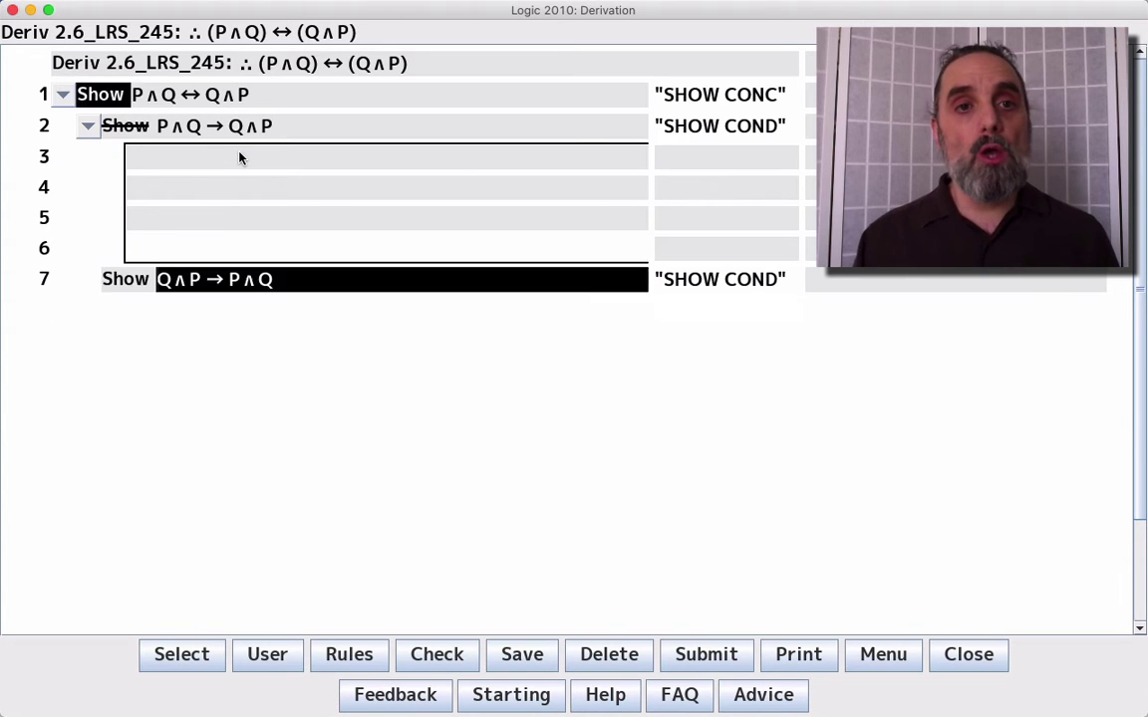
key(BackSpace)
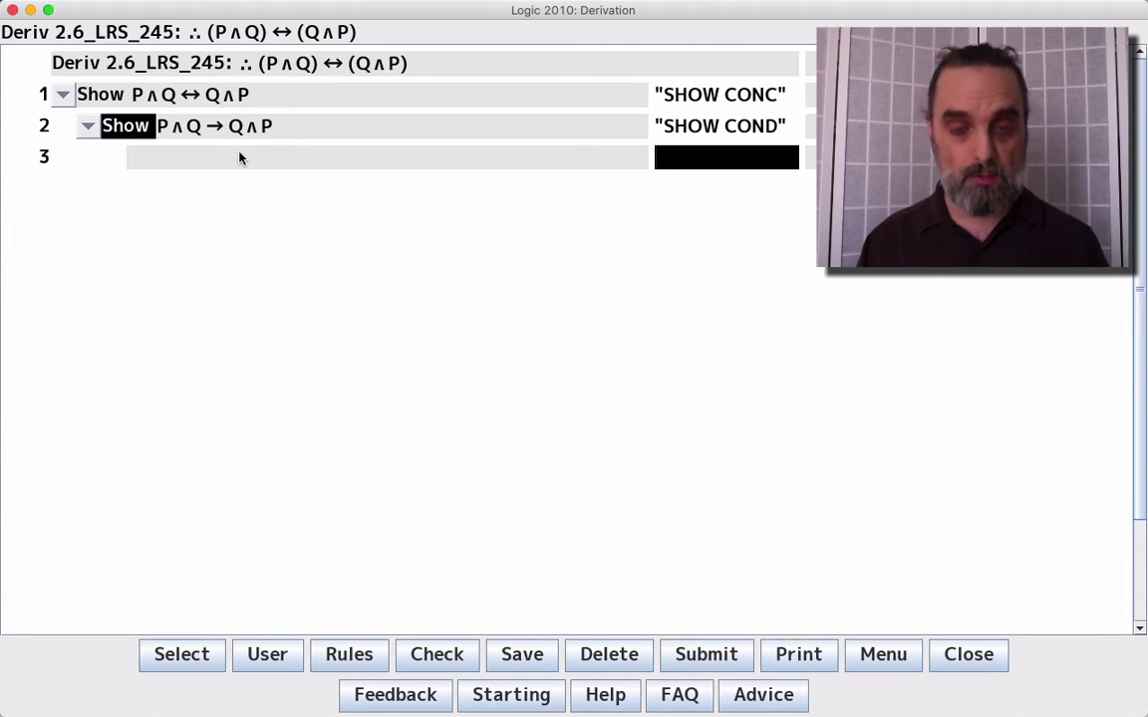
Assume the antecedent P∧Q on line 3 with ASS CD.
text(ASS CD)
key(Return)
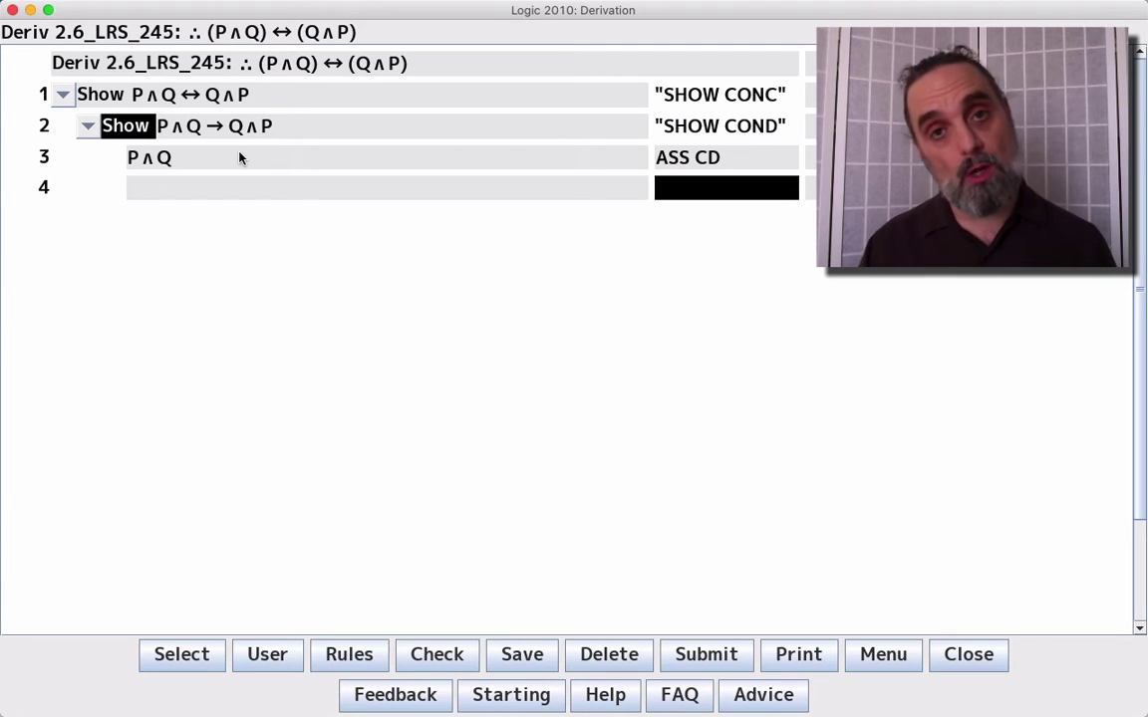
Try a SHOW CONS line for Q∧P on line 4, and remove it.
text(SHOW CONS)
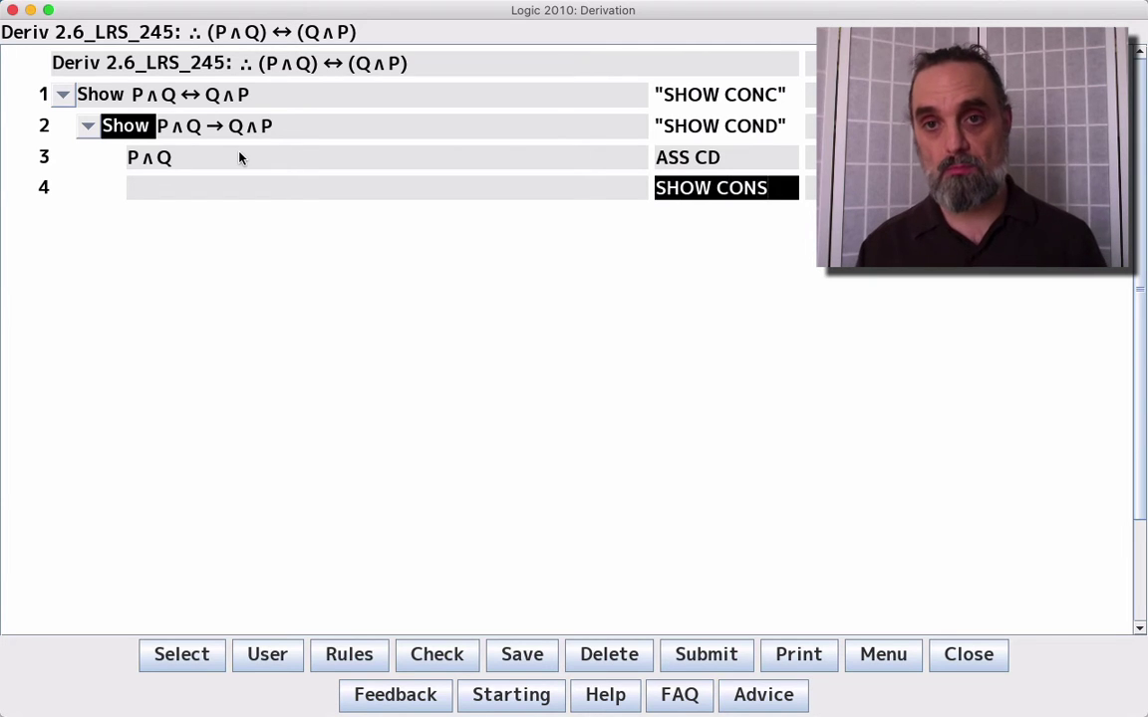
key(Return)
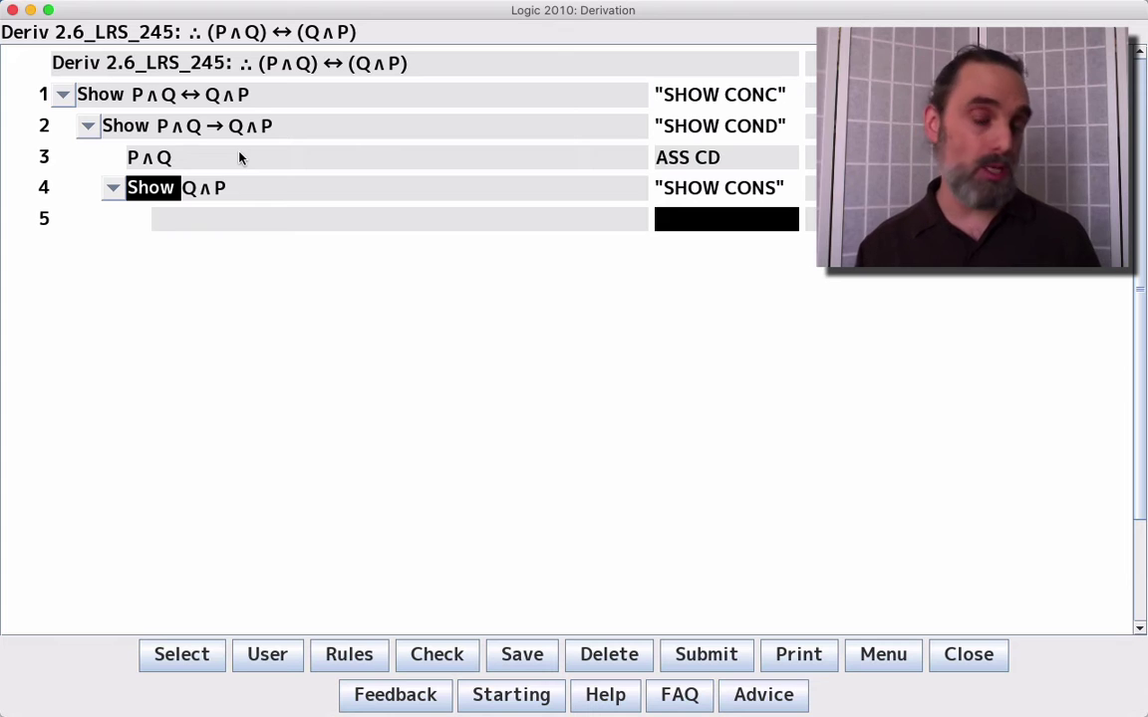
key(BackSpace)
key(BackSpace)
key(Return)
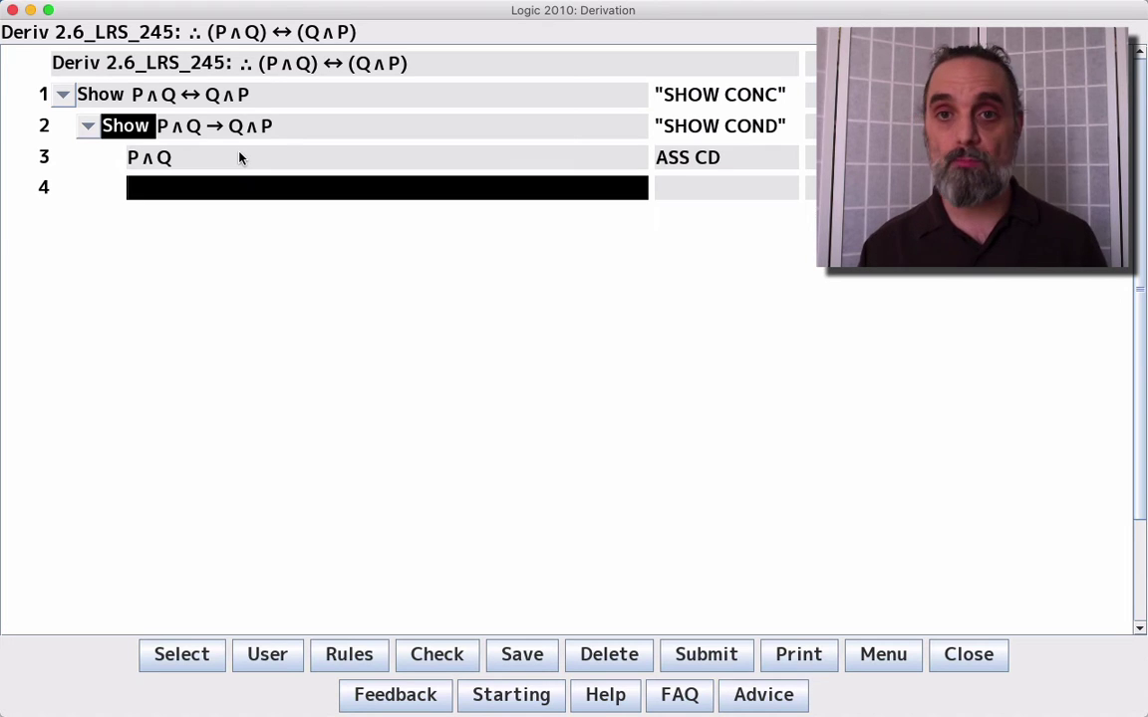
Simplify line 3 into P on line 4 with 3 SL and Q on line 5 with 3 SR.
key(Tab)
text(3)
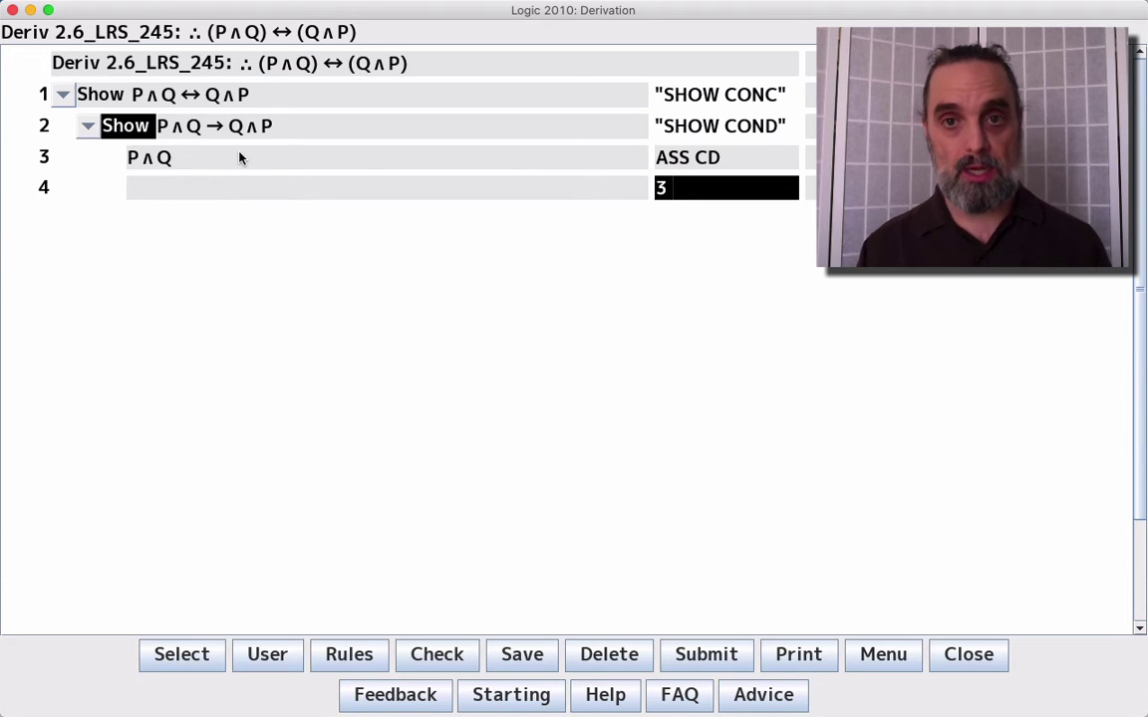
text( SL)
key(Return)
text(3 SR)
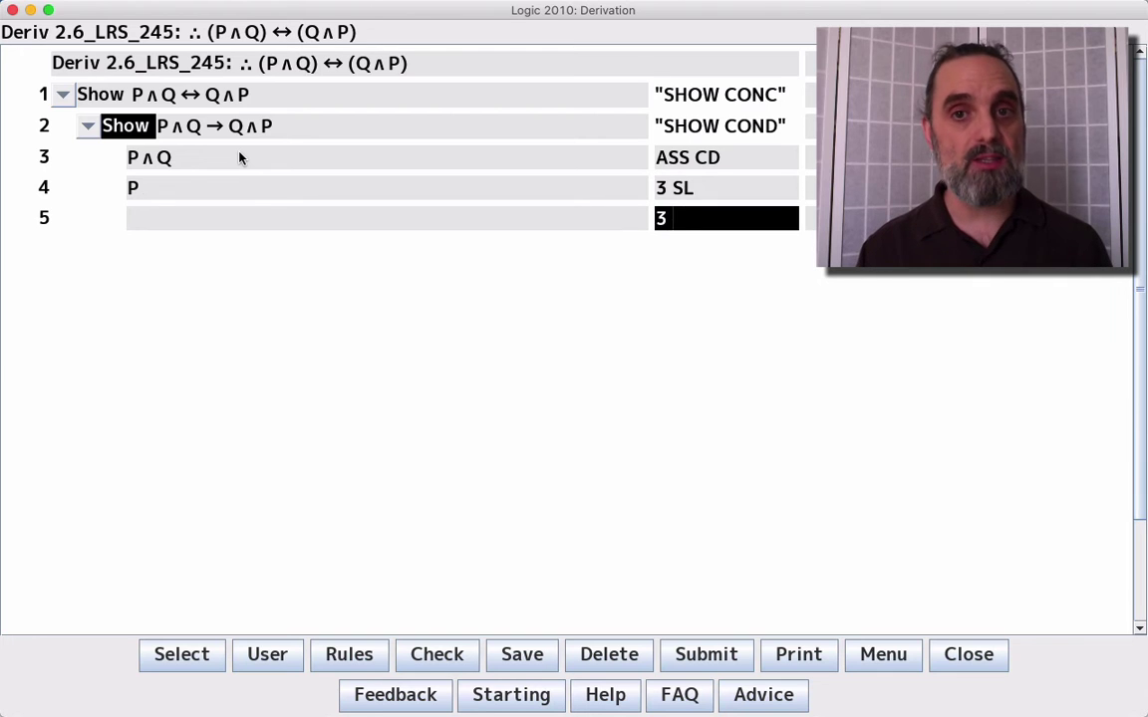
key(Return)
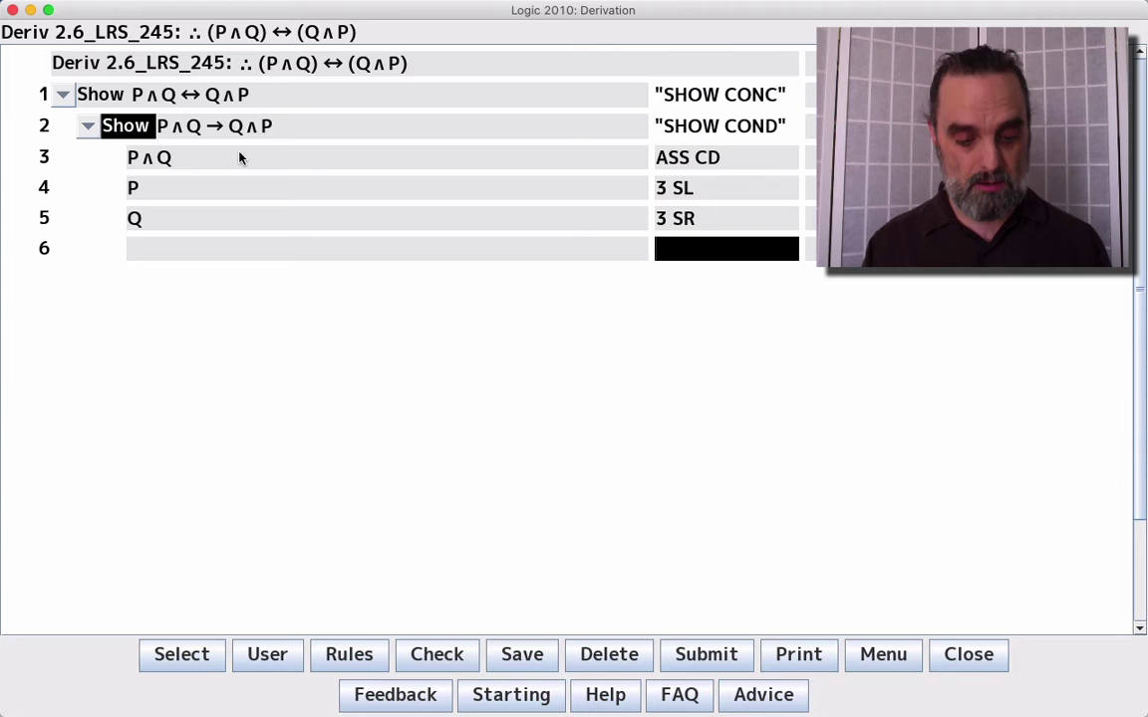
Derive Q∧P on line 6 with 4 5 ADJ and close the conditional subderivation on line 7 with 6 CD.
text(4 5 ADJ)
key(Return)
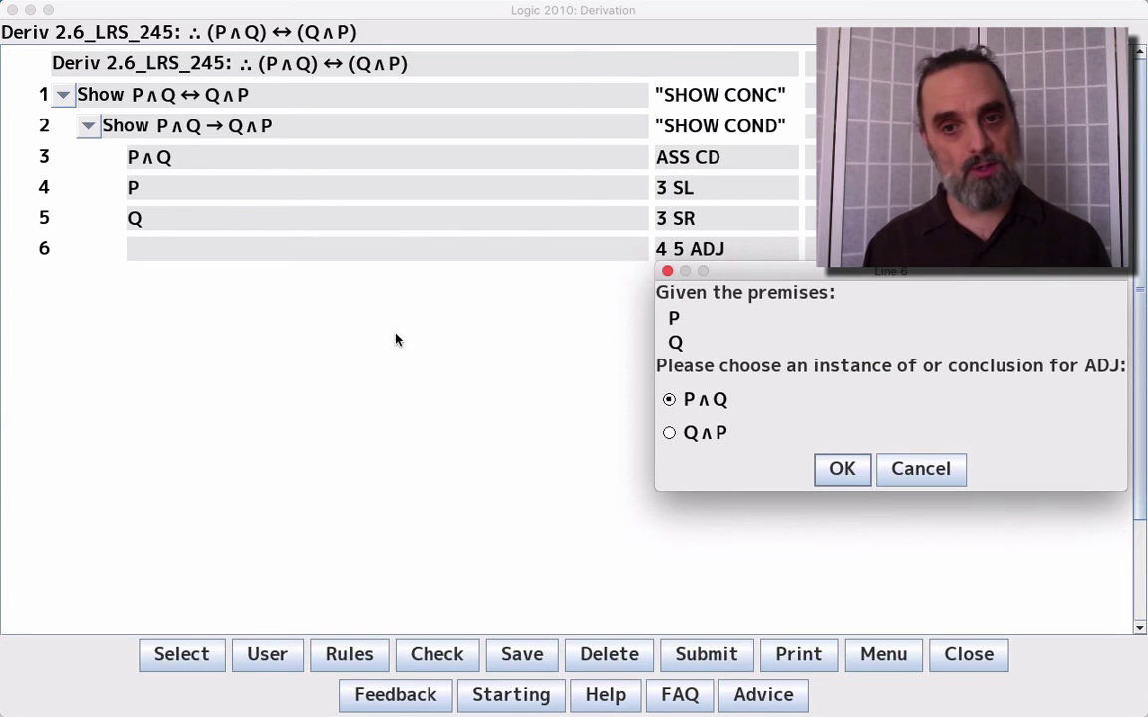
click(670, 434)
key(Return)
text(6 CD)
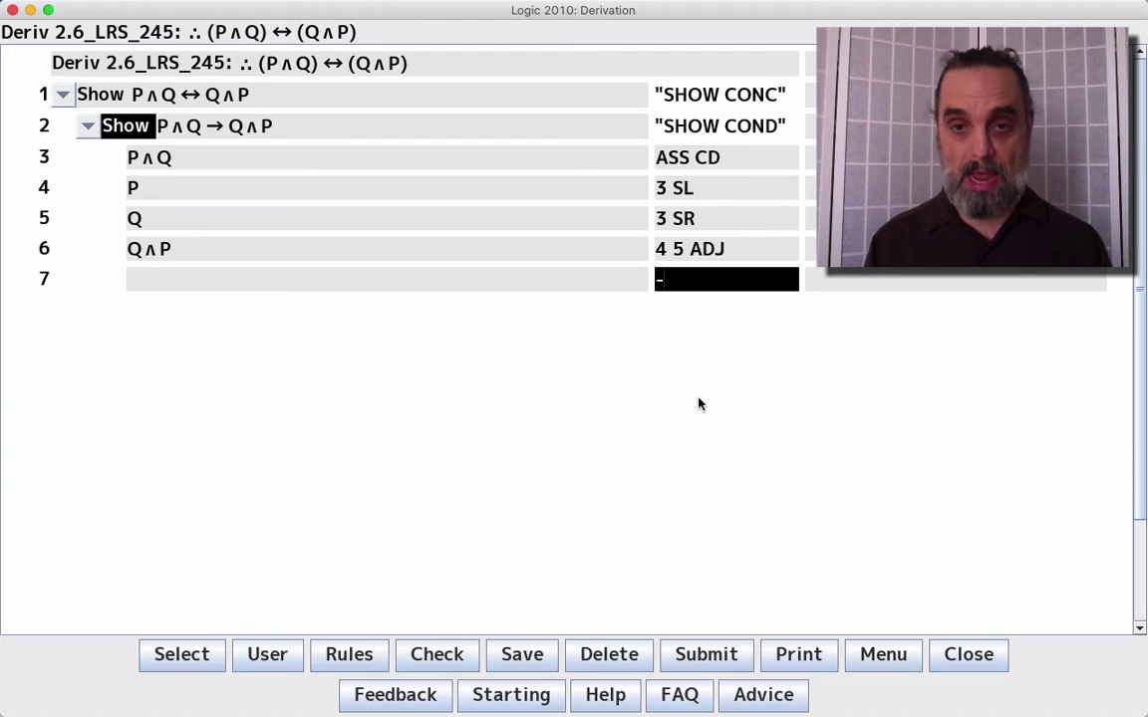
key(Return)
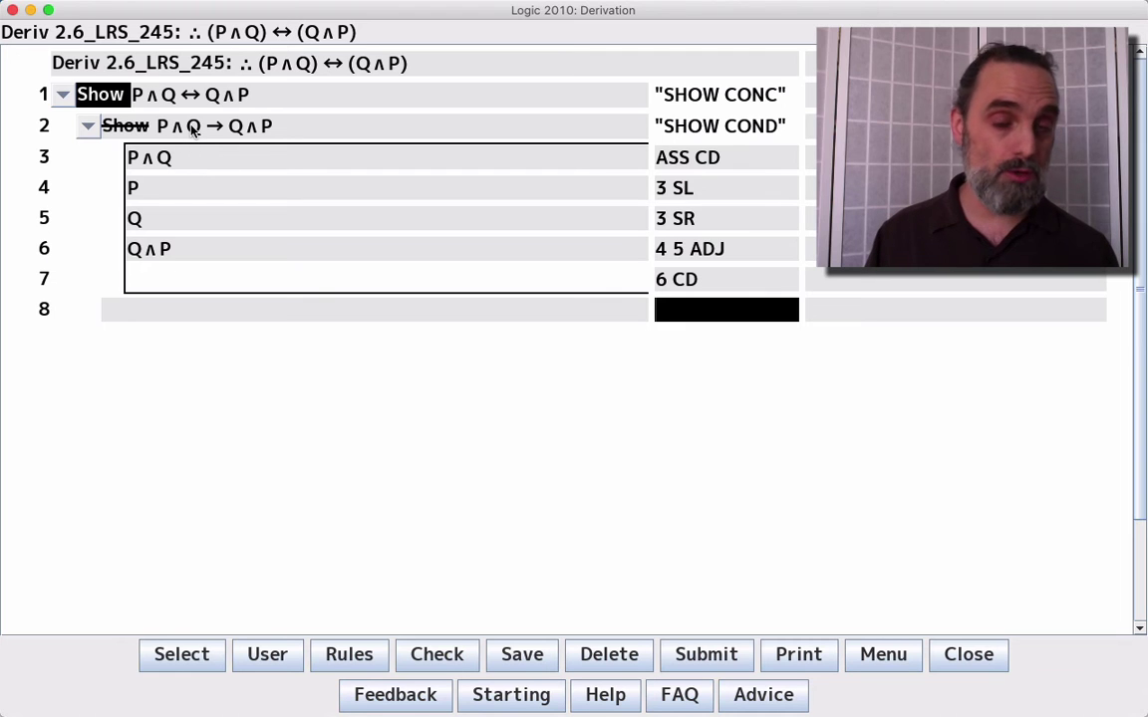
click(264, 136)
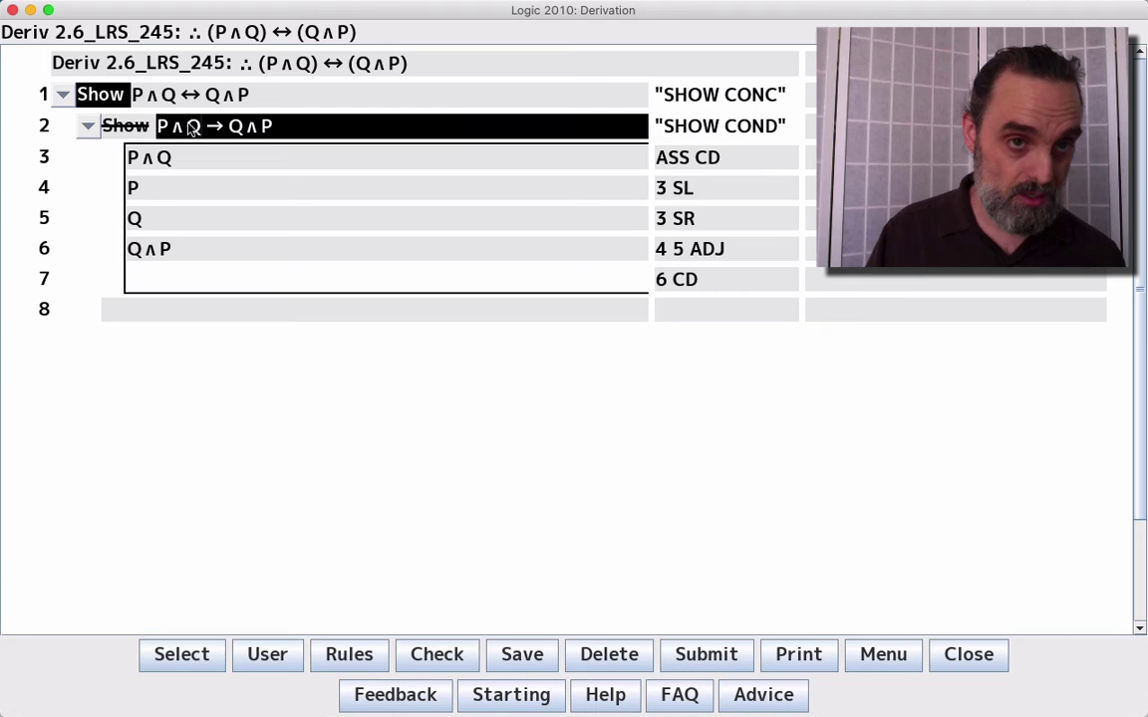
drag(200, 127, 157, 130)
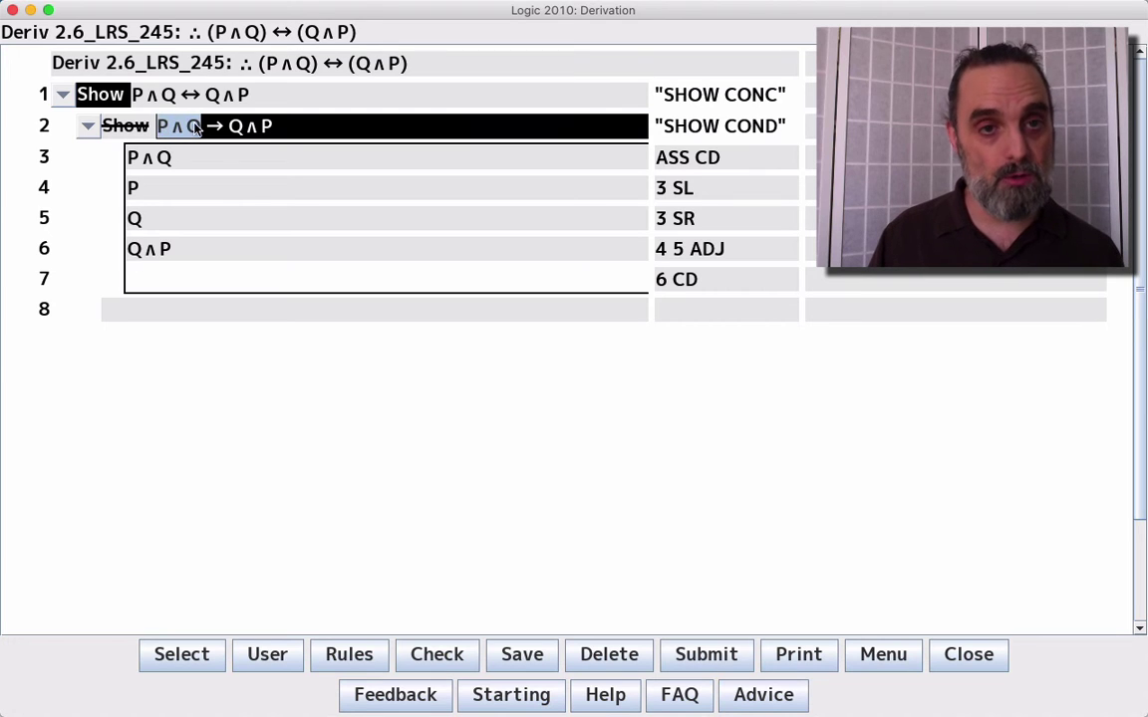
drag(227, 123, 279, 121)
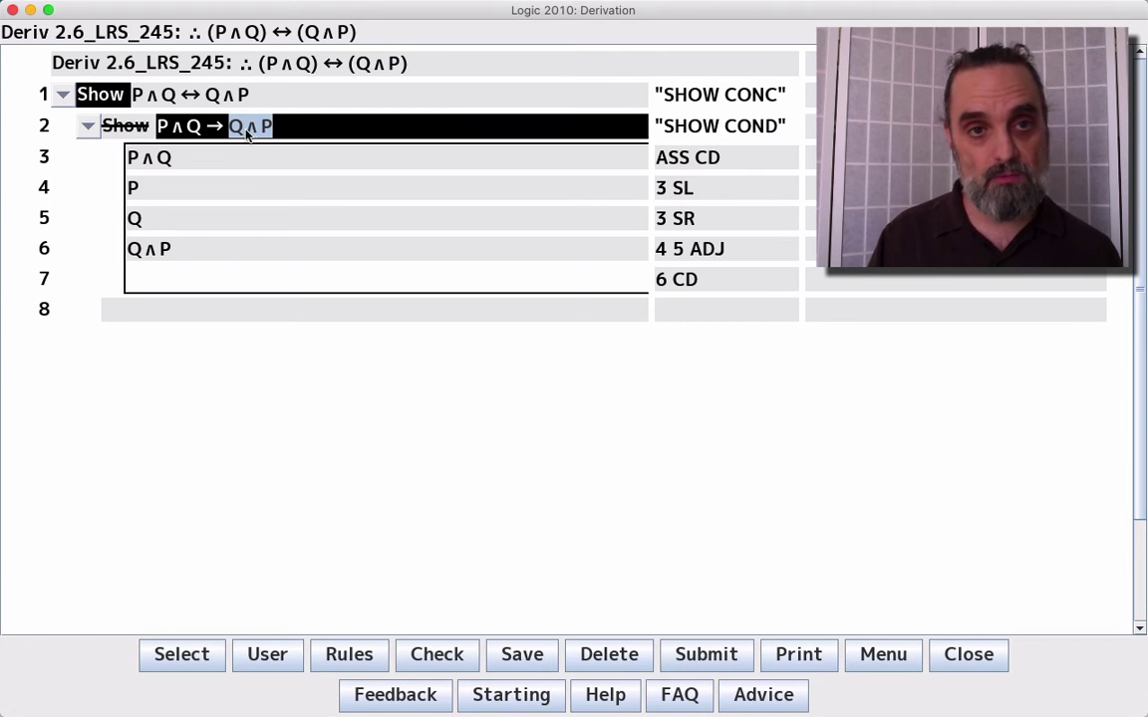
click(202, 132)
drag(169, 130, 394, 132)
Add a SHOW COND line on line 8 for the conditional Q∧P → P∧Q.
click(725, 317)
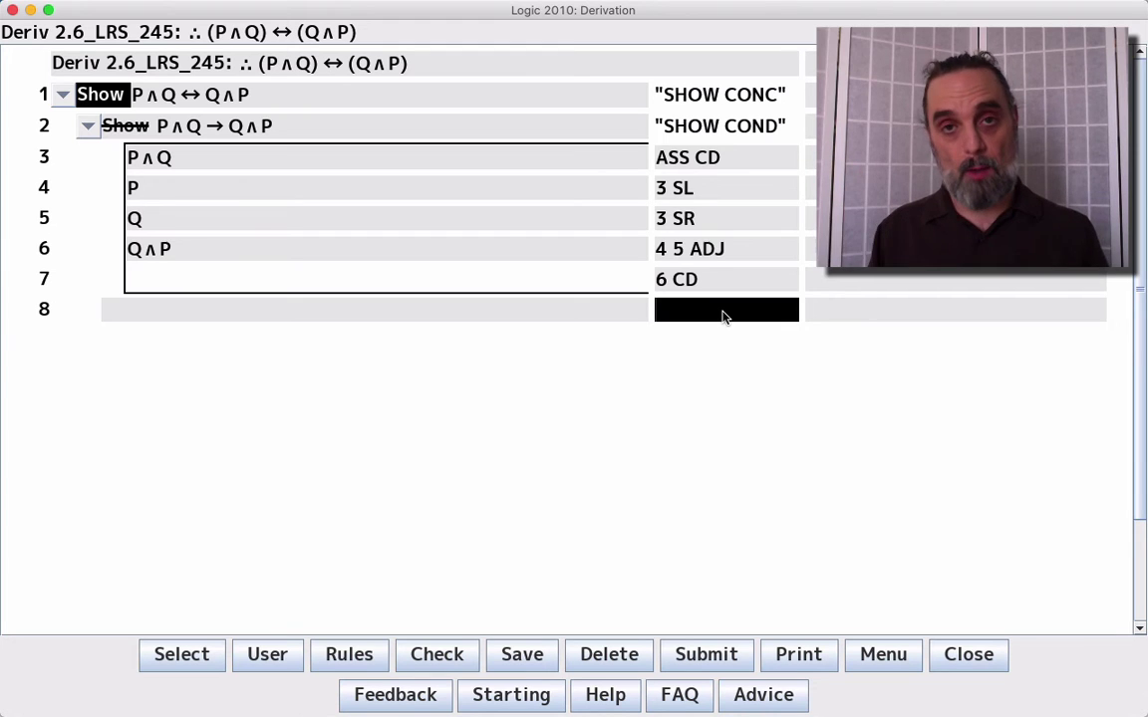
text(SHOW OCN)
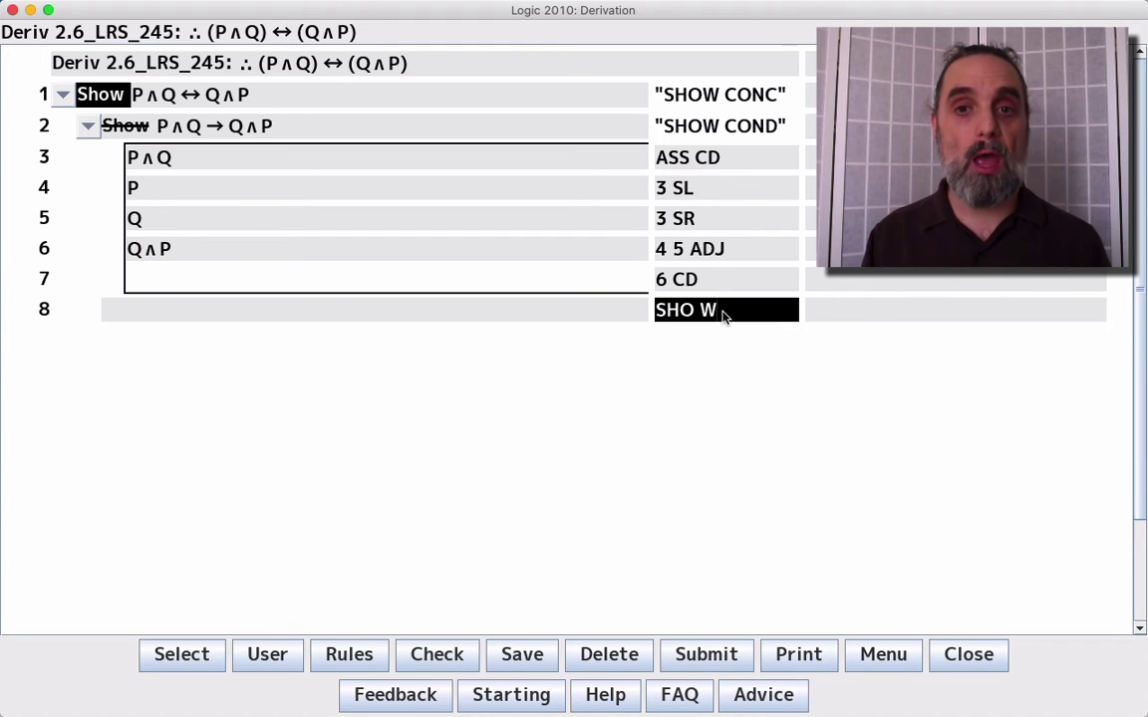
key(BackSpace)
key(BackSpace)
key(BackSpace)
key(BackSpace)
key(BackSpace)
text(W COND)
key(Return)
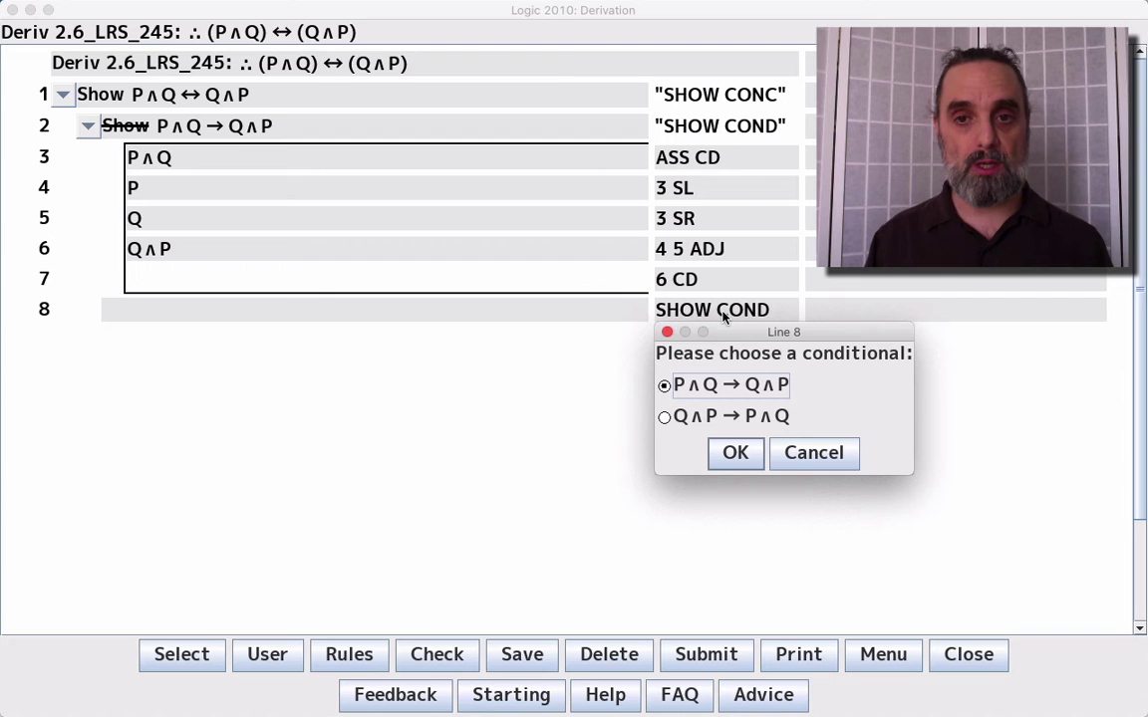
key(Down)
key(Return)
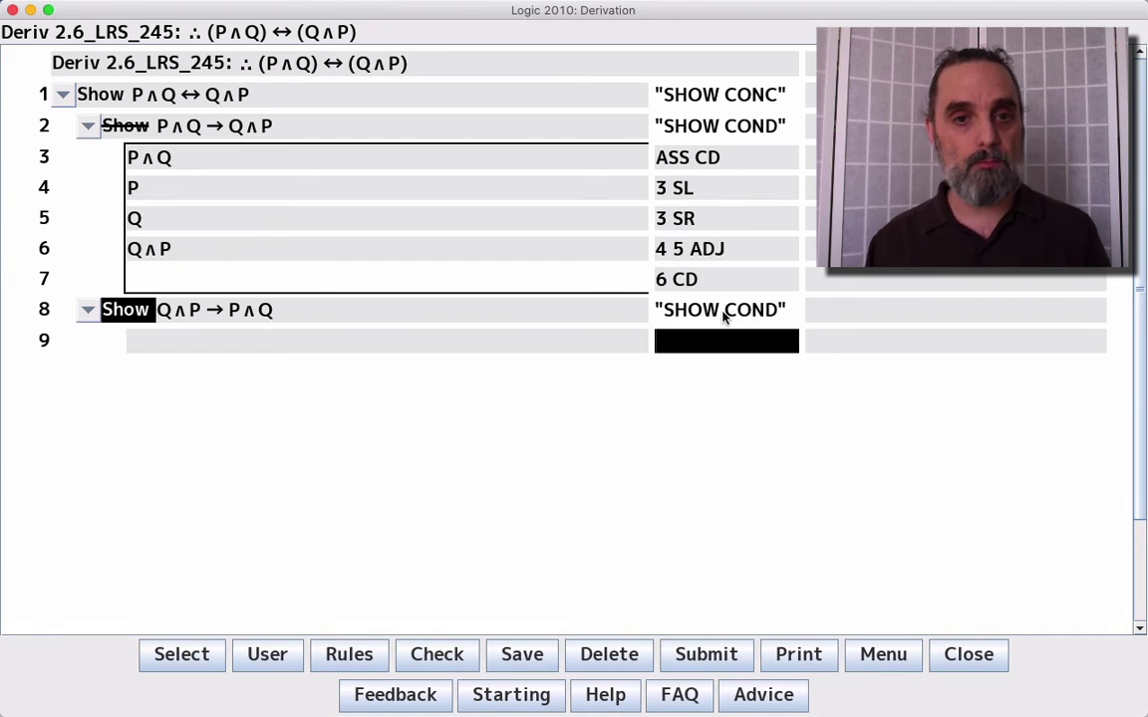
Assume the antecedent Q∧P on line 9 with ASS CD and simplify it to Q on line 10 with 9 SL.
text(ASS CD)
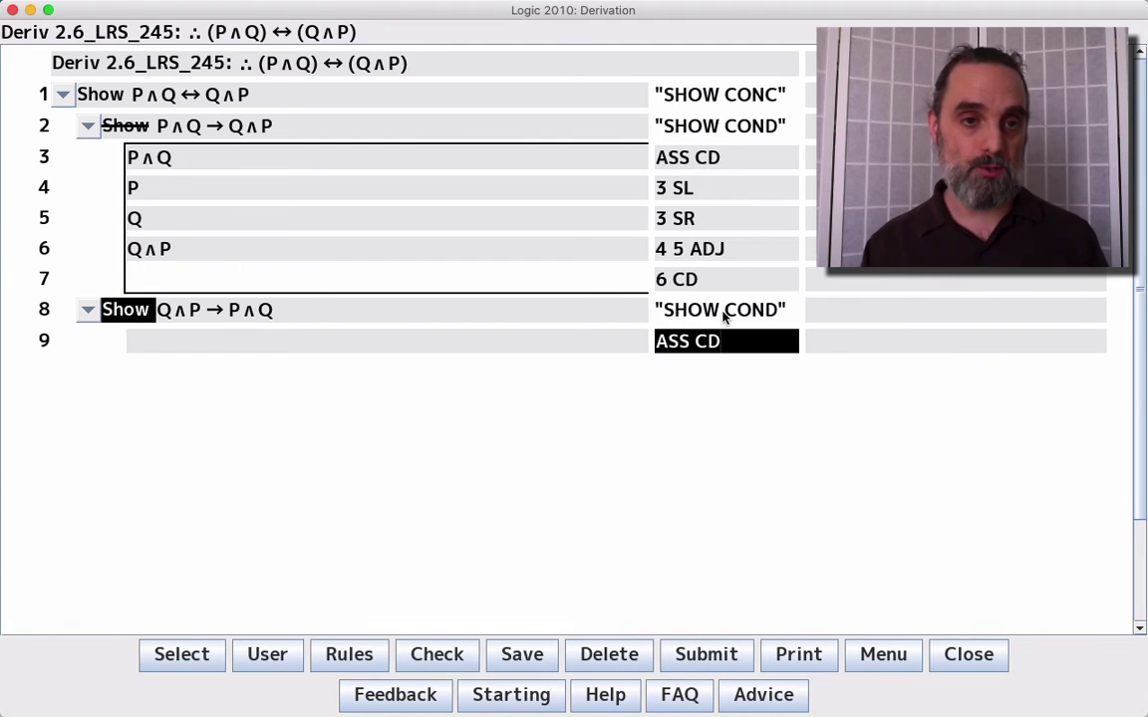
key(Return)
text(-1 SL)
key(Return)
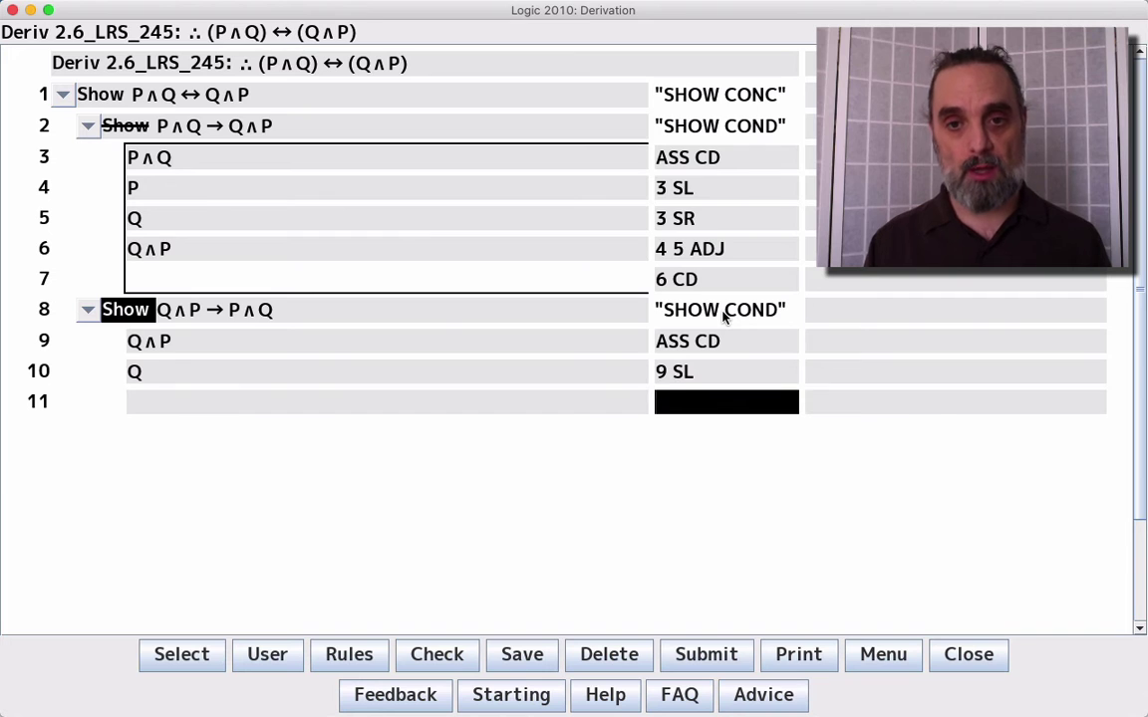
Simplify line 9 into P on line 11 with 9 SR.
text(-2SR)
key(Return)
key(Up)
key(BackSpace)
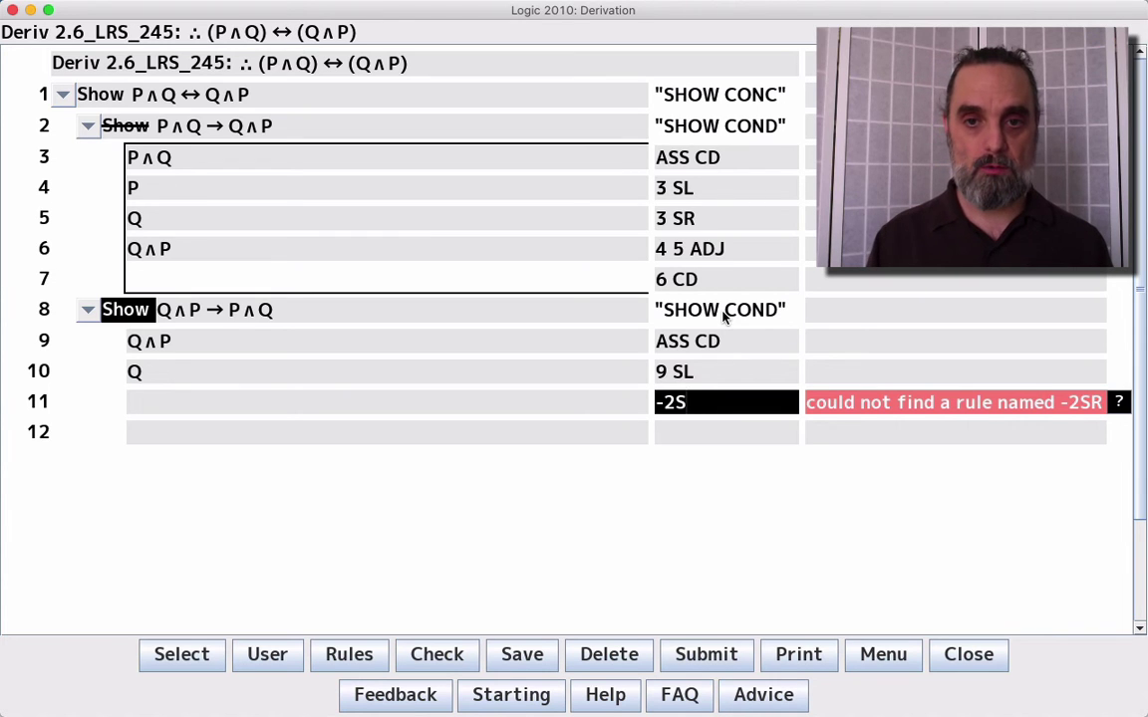
key(BackSpace)
text(SR)
key(Return)
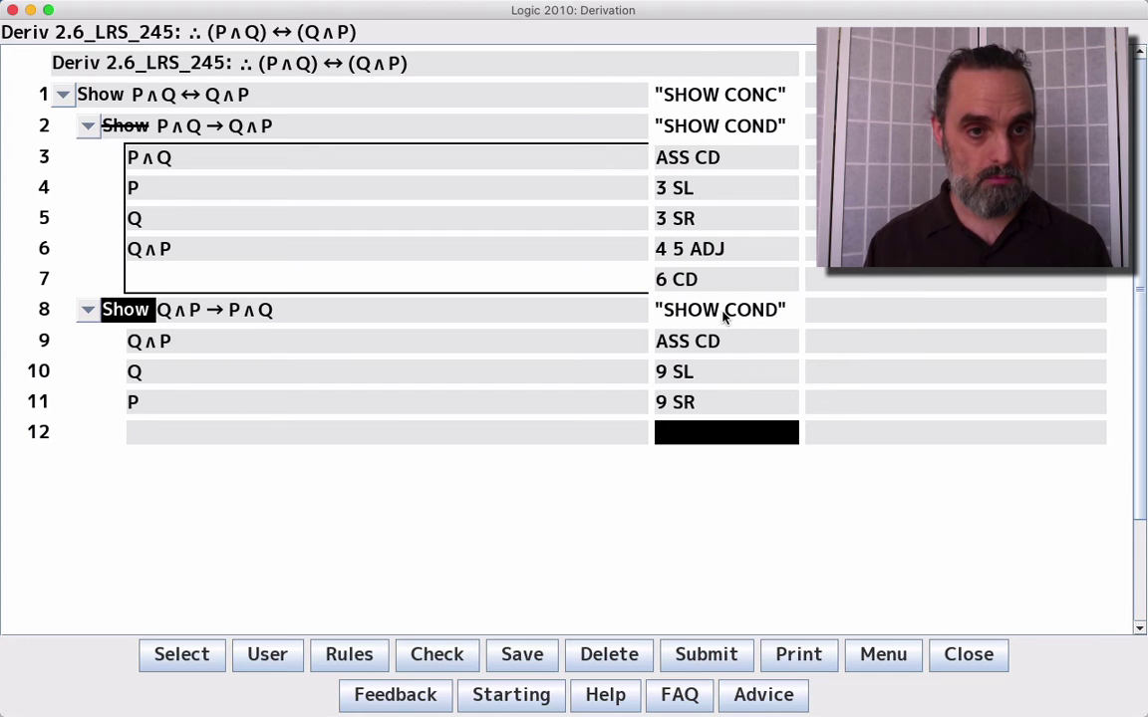
Derive P∧Q on line 12 with 10 11 ADJ and close the second conditional subderivation on line 13 with 12 CD.
text(10 11 ADJ)
key(Return)
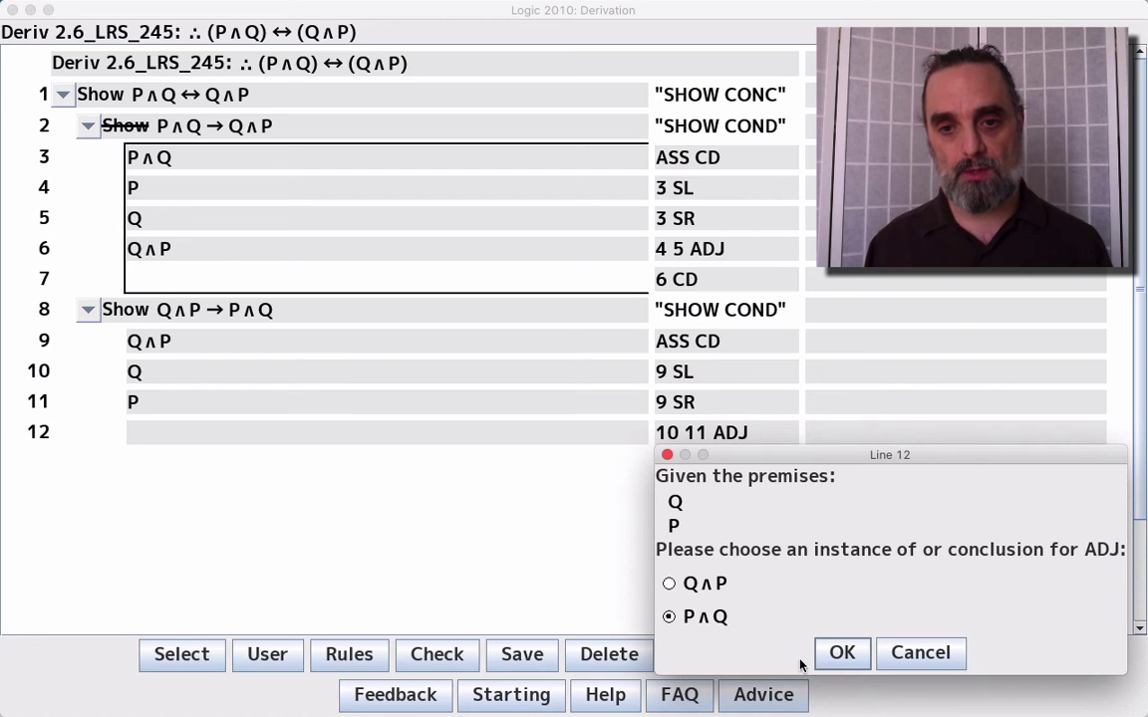
click(850, 657)
text(-1 CD)
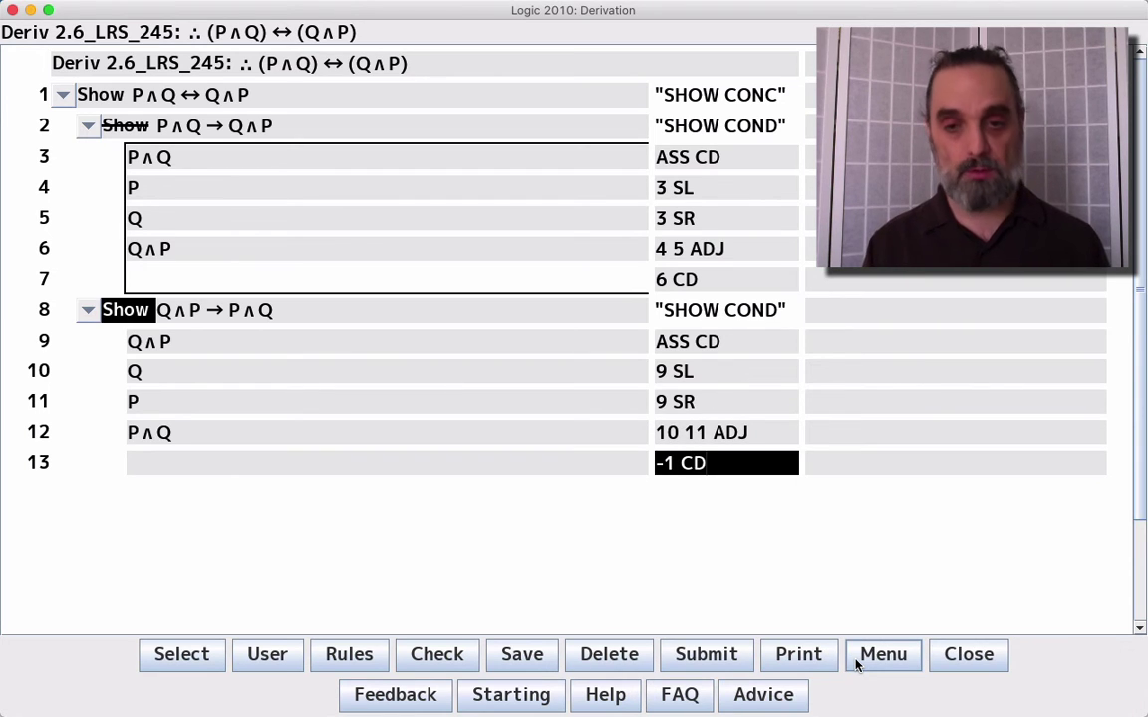
key(Return)
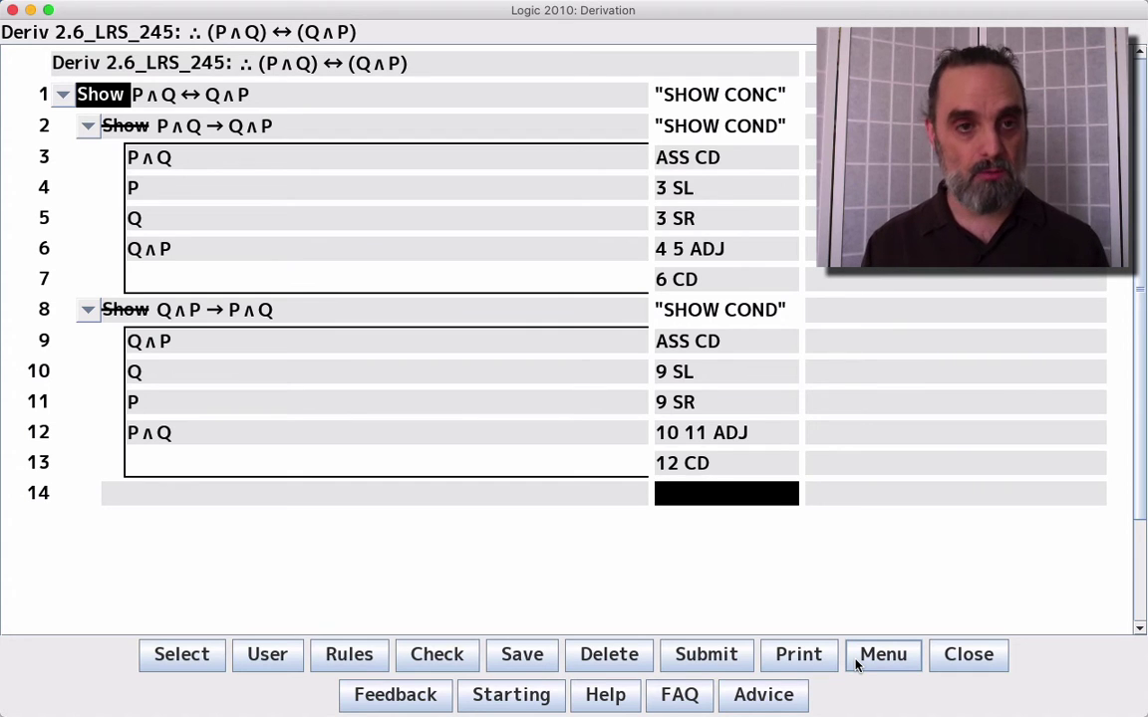
Combine the two proven conditionals into the biconditional P∧Q ↔ Q∧P on line 14 with 2 8 CB.
text(2 3 CB)
key(Return)
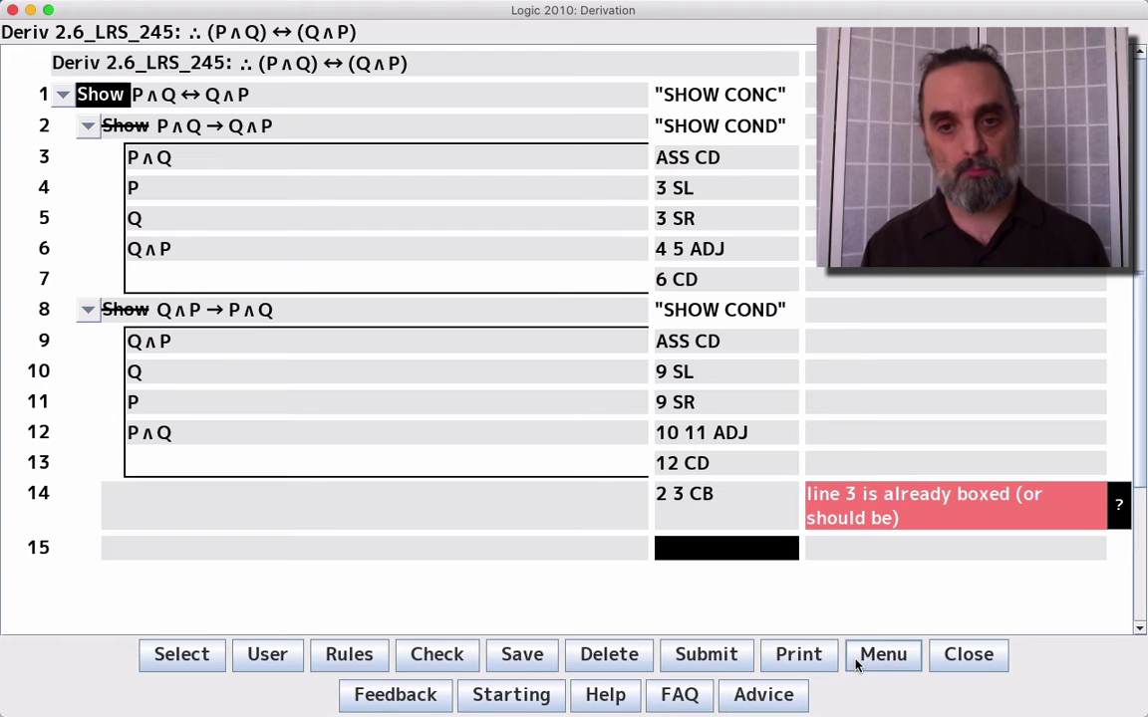
key(Up)
key(BackSpace)
key(BackSpace)
key(BackSpace)
key(BackSpace)
text(8)
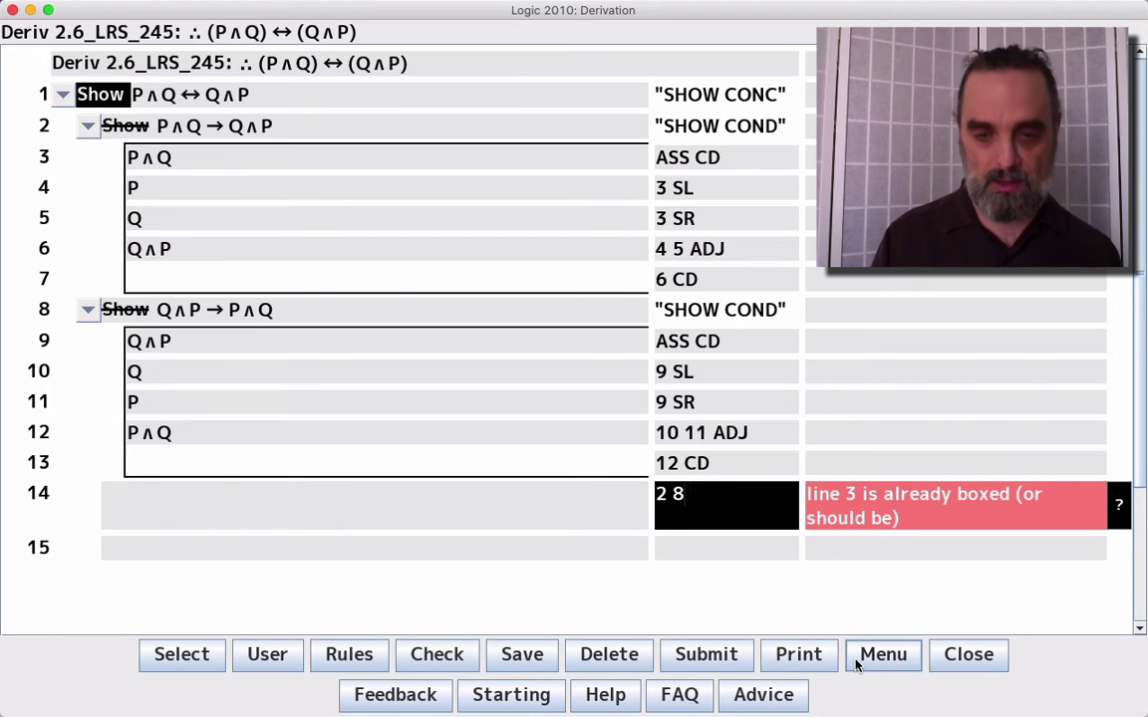
text( CB)
key(Return)
Close the main derivation on line 15 with 14 DD.
key(Return)
text(-1)
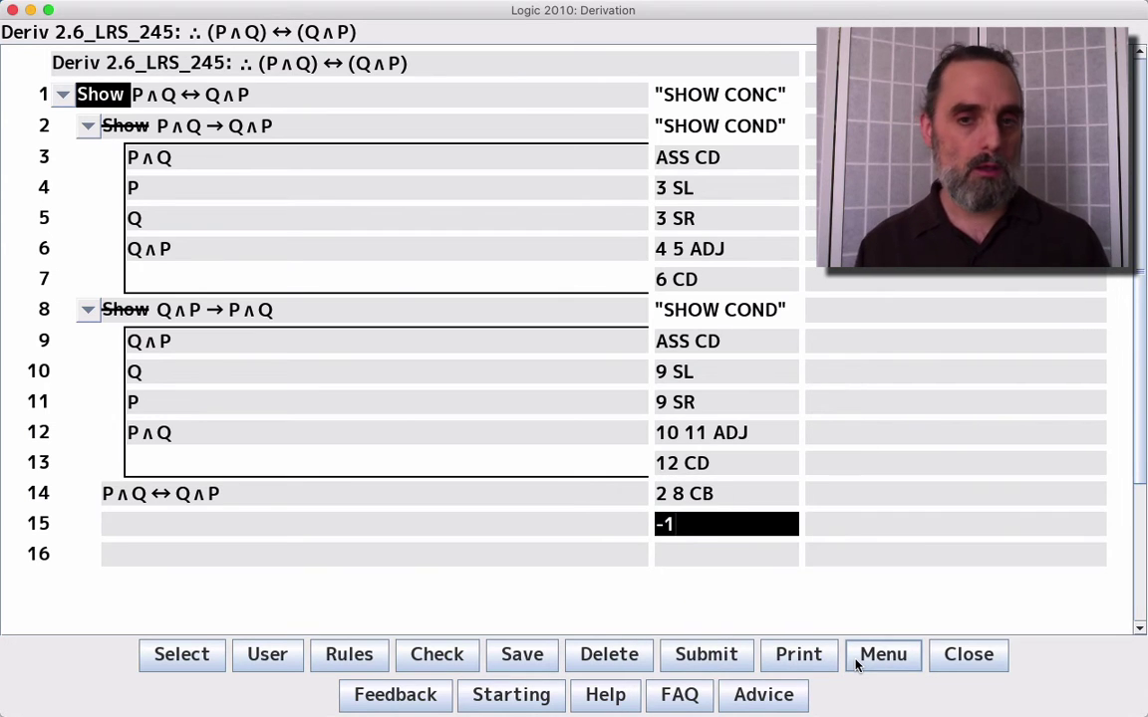
text( DD)
key(Return)
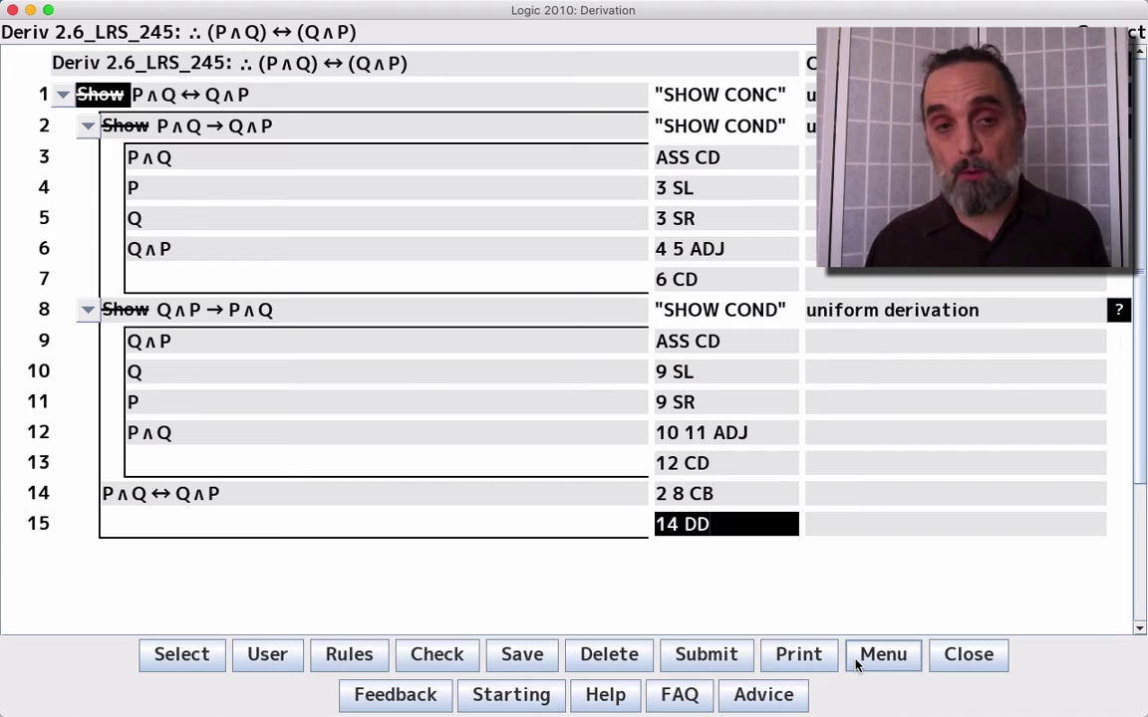
Review the conditionals on lines 2 and 8, the CB justification on line 14, and the assumption and consequent on lines 3 and 6.
drag(280, 126, 230, 126)
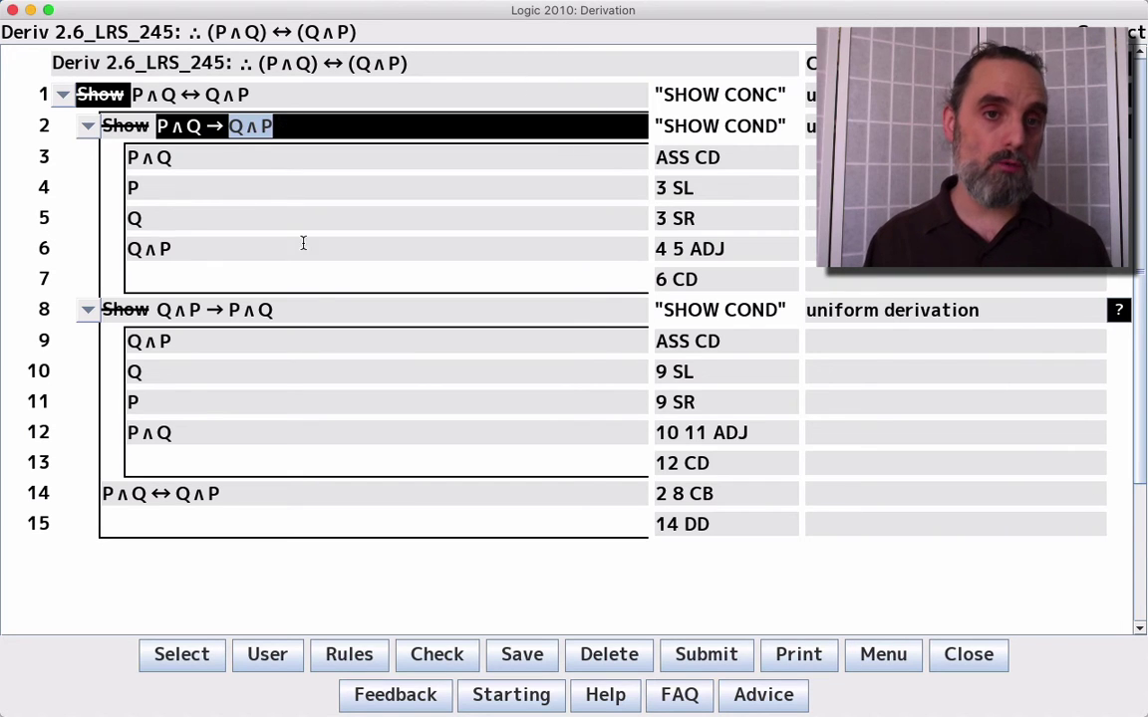
click(318, 308)
click(336, 123)
triple_click(338, 309)
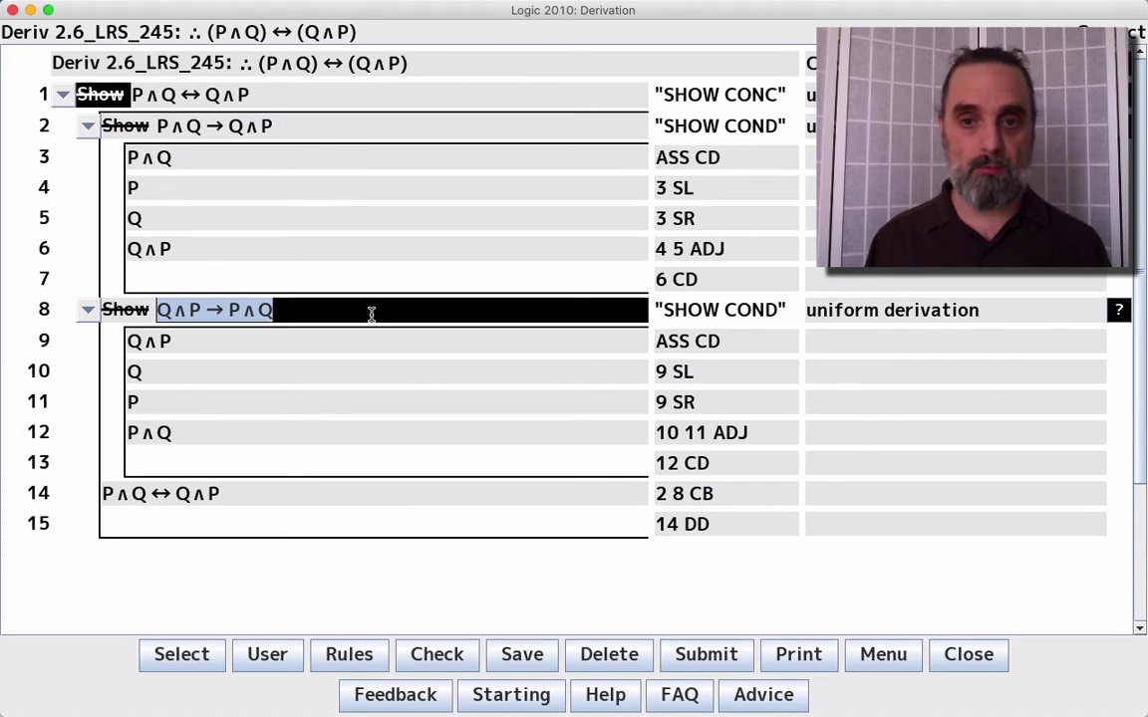
double_click(696, 494)
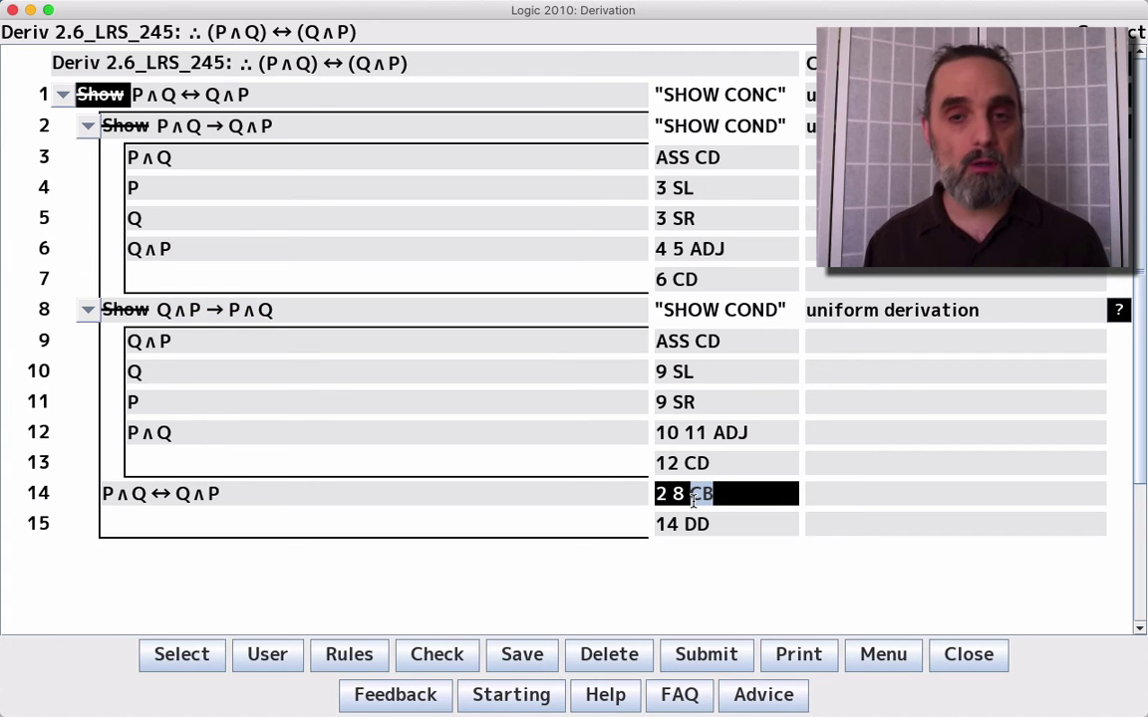
click(319, 163)
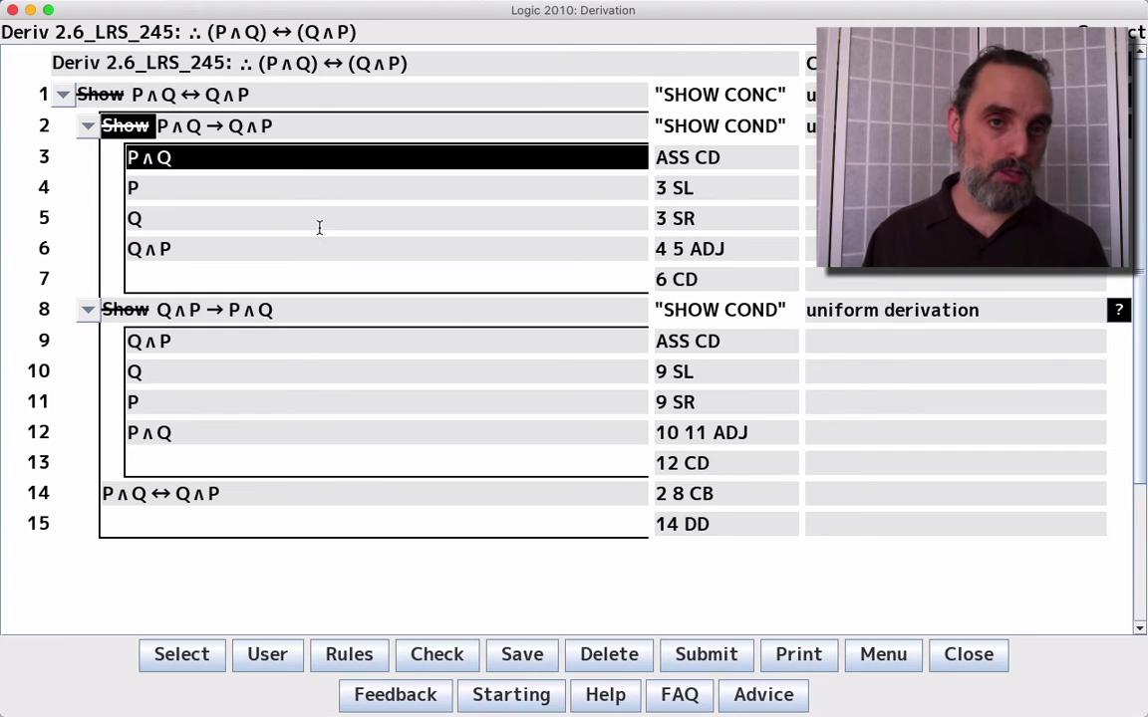
click(318, 249)
click(315, 162)
click(309, 254)
click(315, 158)
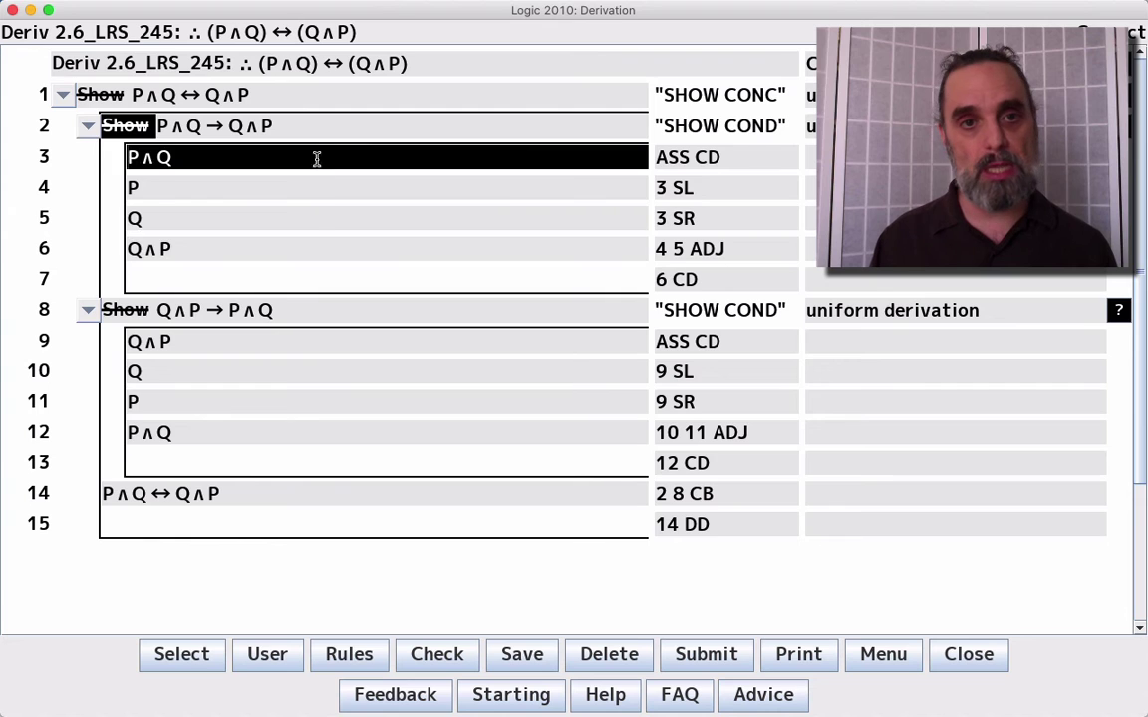
click(317, 222)
Collapse the subderivations under lines 2 and 8, and the whole derivation under line 1.
click(88, 125)
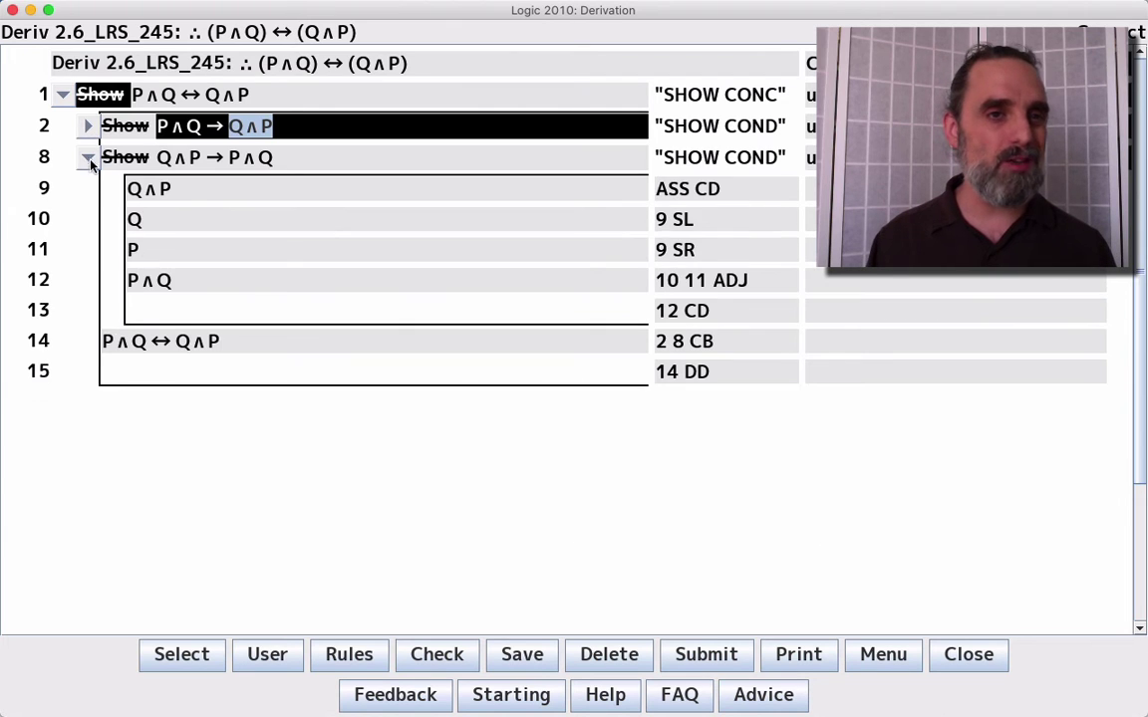
click(88, 157)
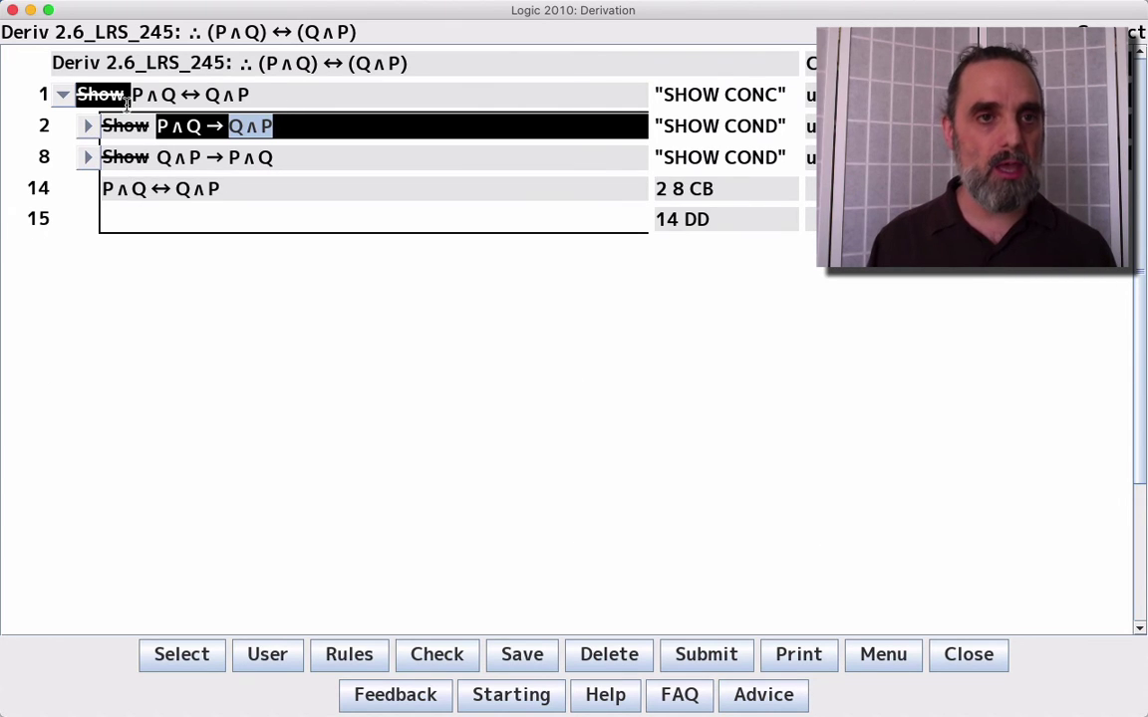
click(62, 94)
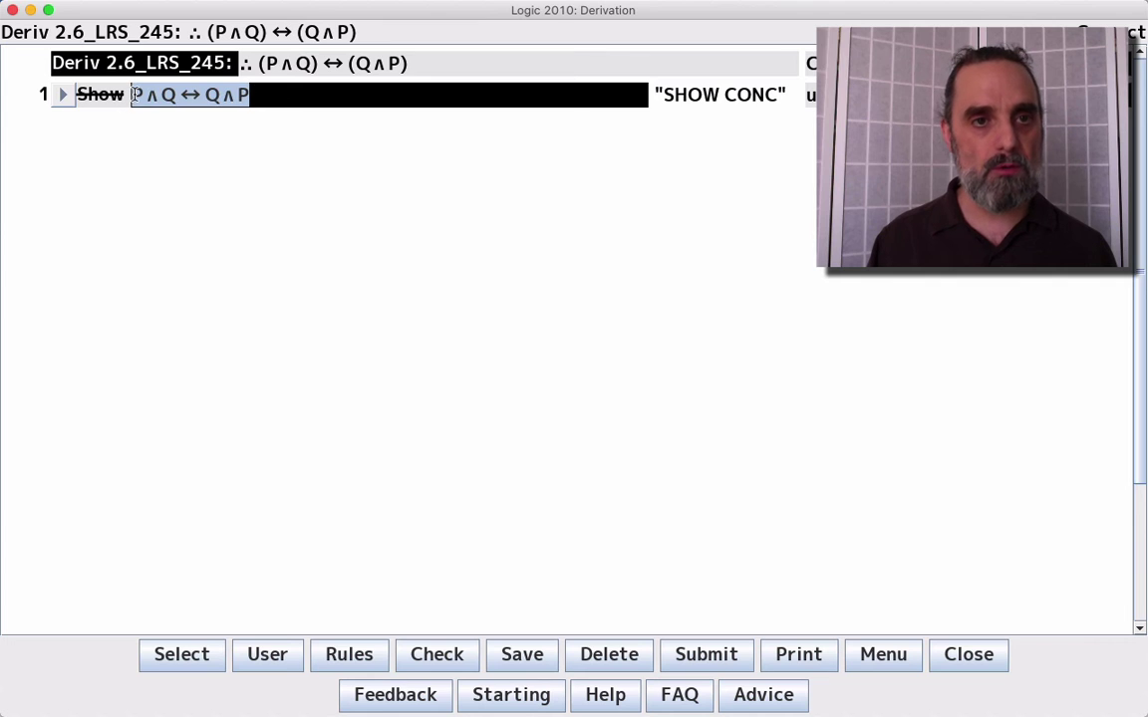
Examine the two sides of the biconditional P∧Q ↔ Q∧P on line 1.
mouse_move(133, 95)
mouse_down()
mouse_move(287, 98)
mouse_move(130, 100)
mouse_up()
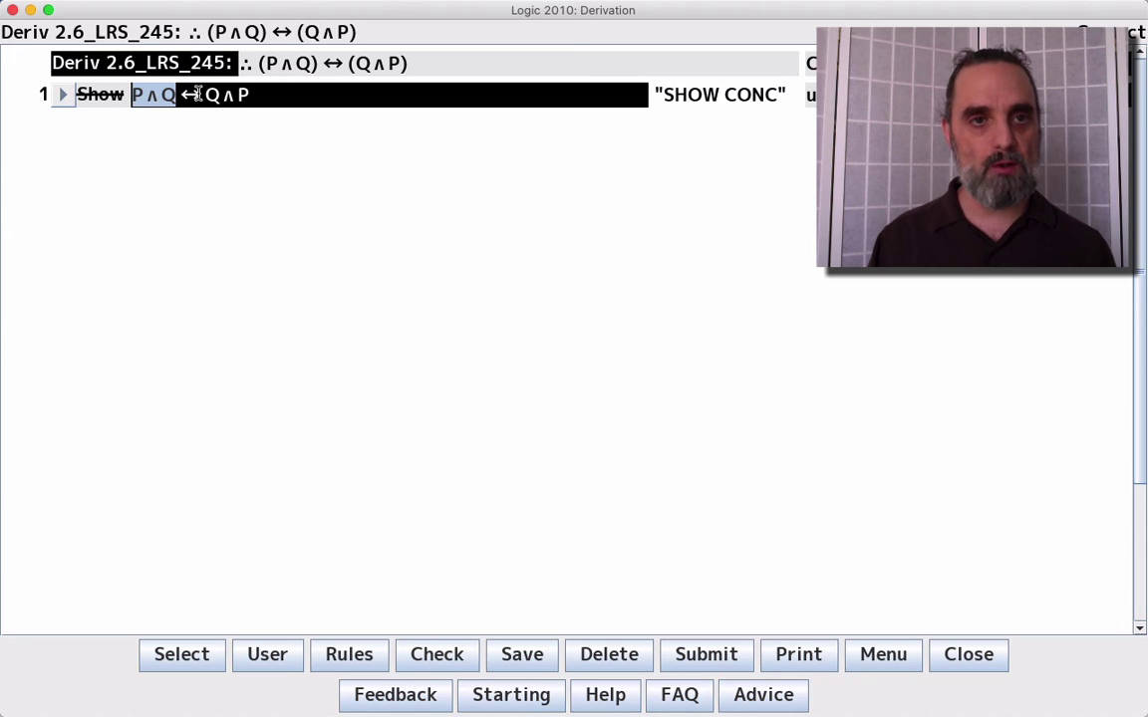
drag(202, 94, 367, 102)
click(275, 95)
drag(275, 95, 137, 97)
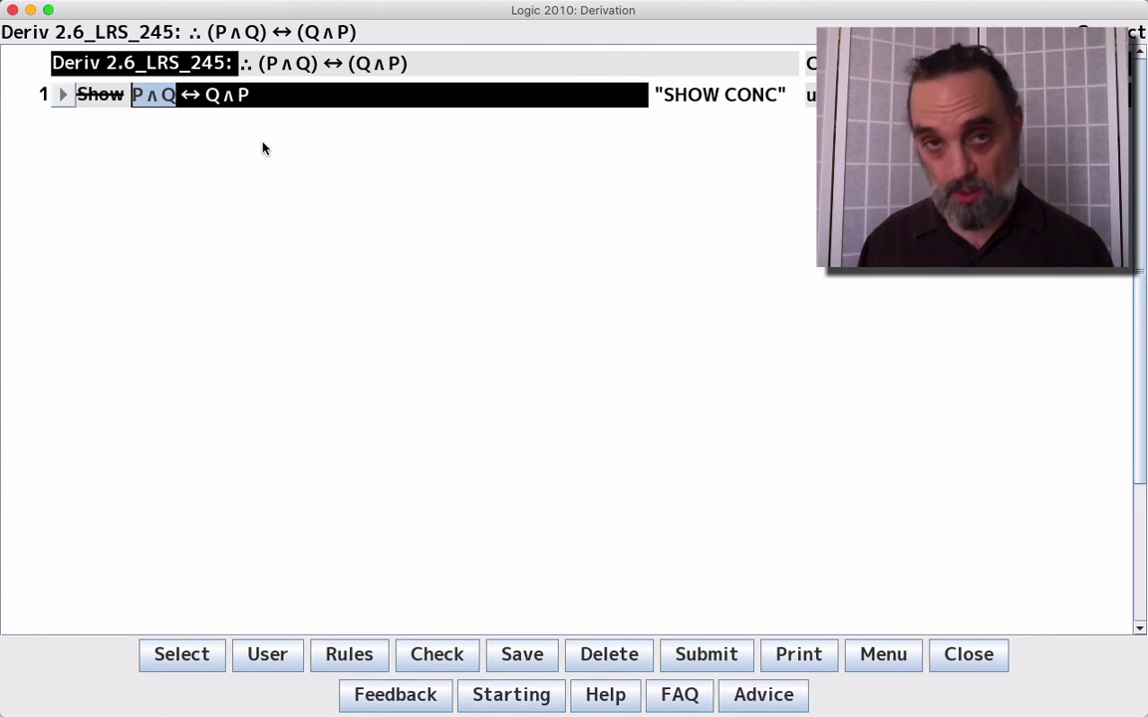
click(289, 91)
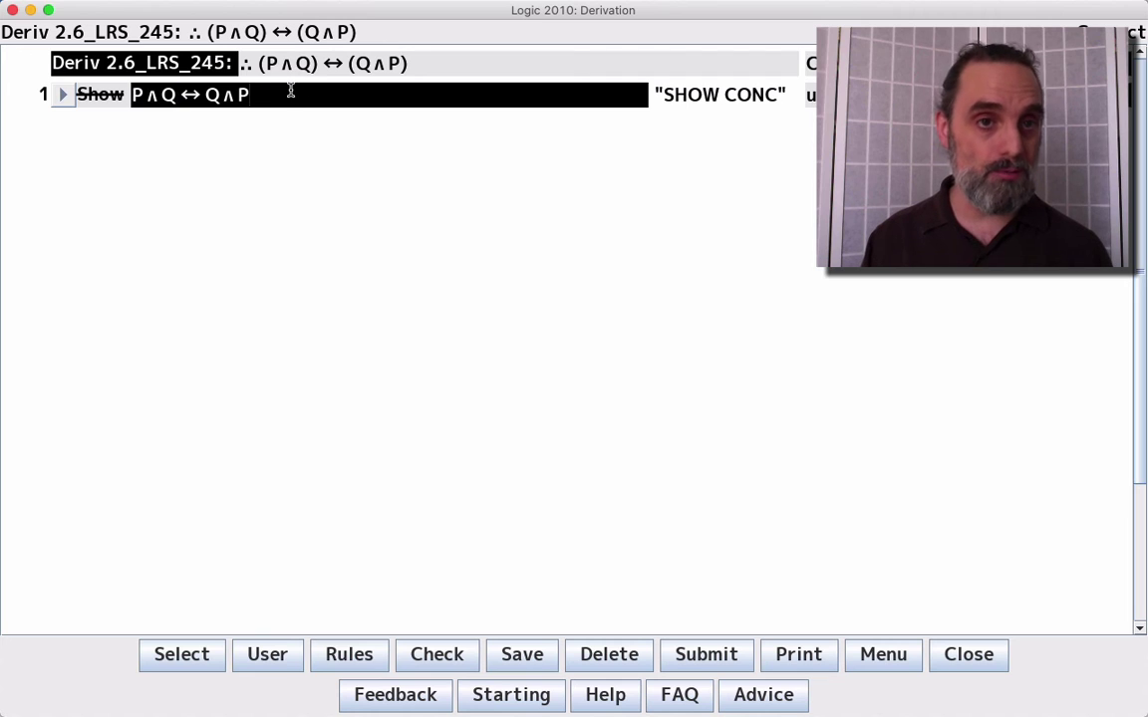
drag(239, 94, 3, 70)
click(315, 100)
drag(239, 94, 105, 91)
drag(283, 102, 138, 95)
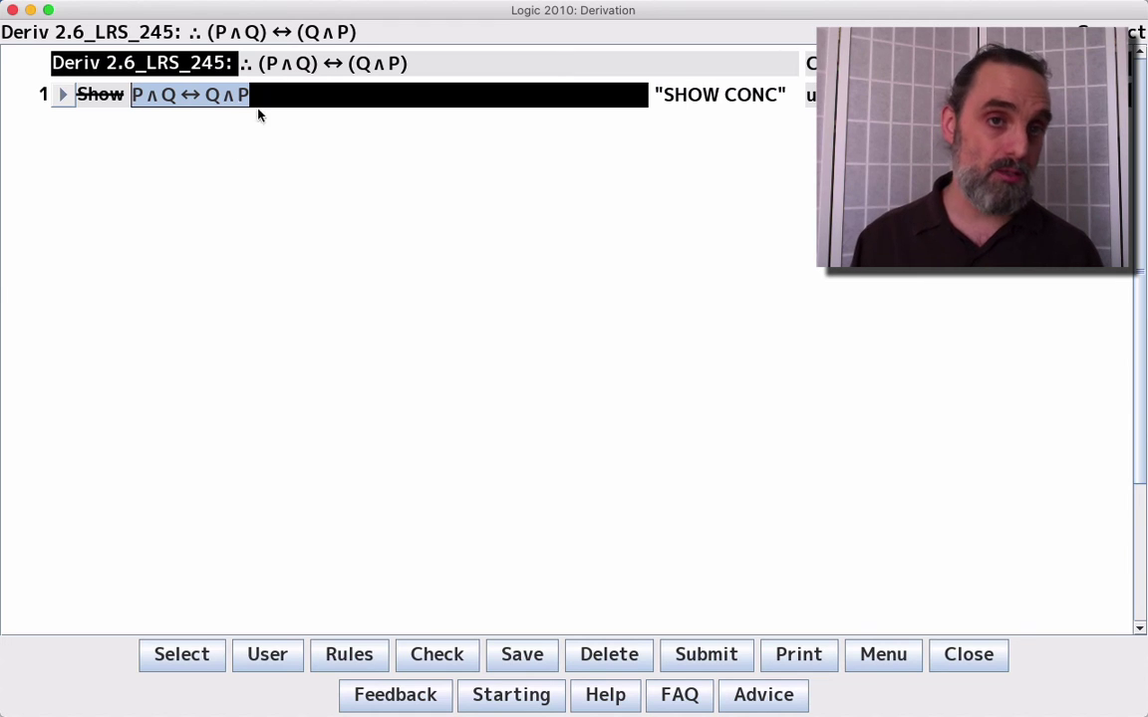
drag(177, 102, 51, 99)
drag(204, 97, 317, 95)
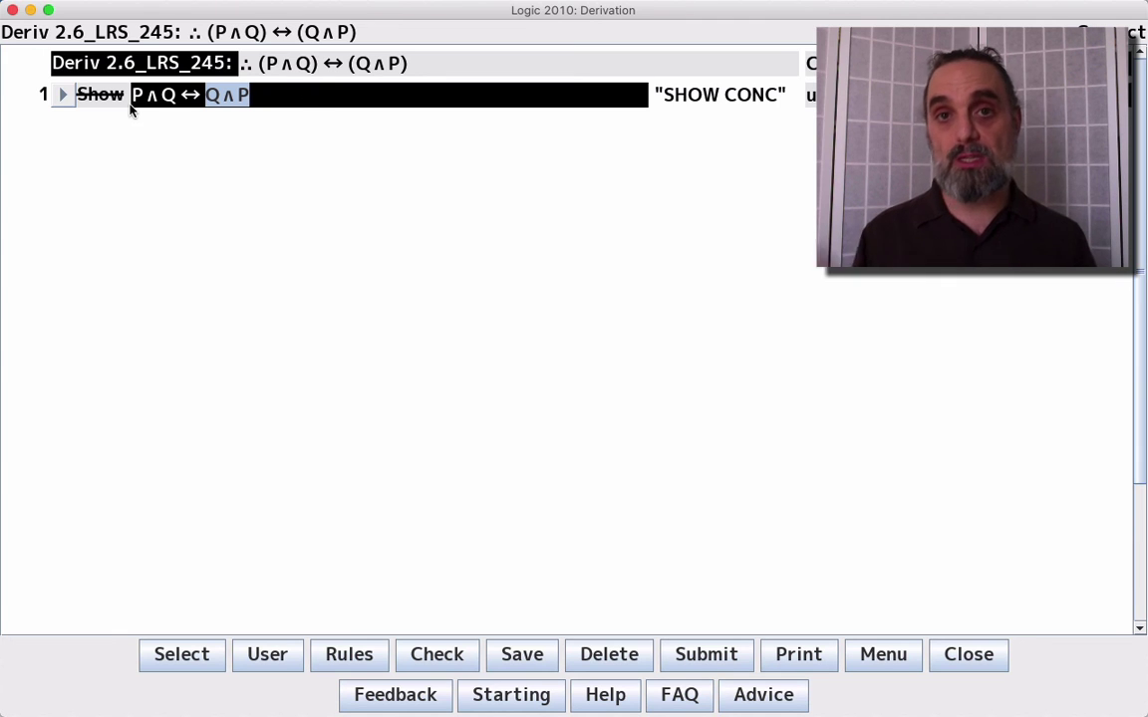
Add blank lines below line 1, and enter (P → Q) on line 20 and Q → P on line 21.
click(308, 97)
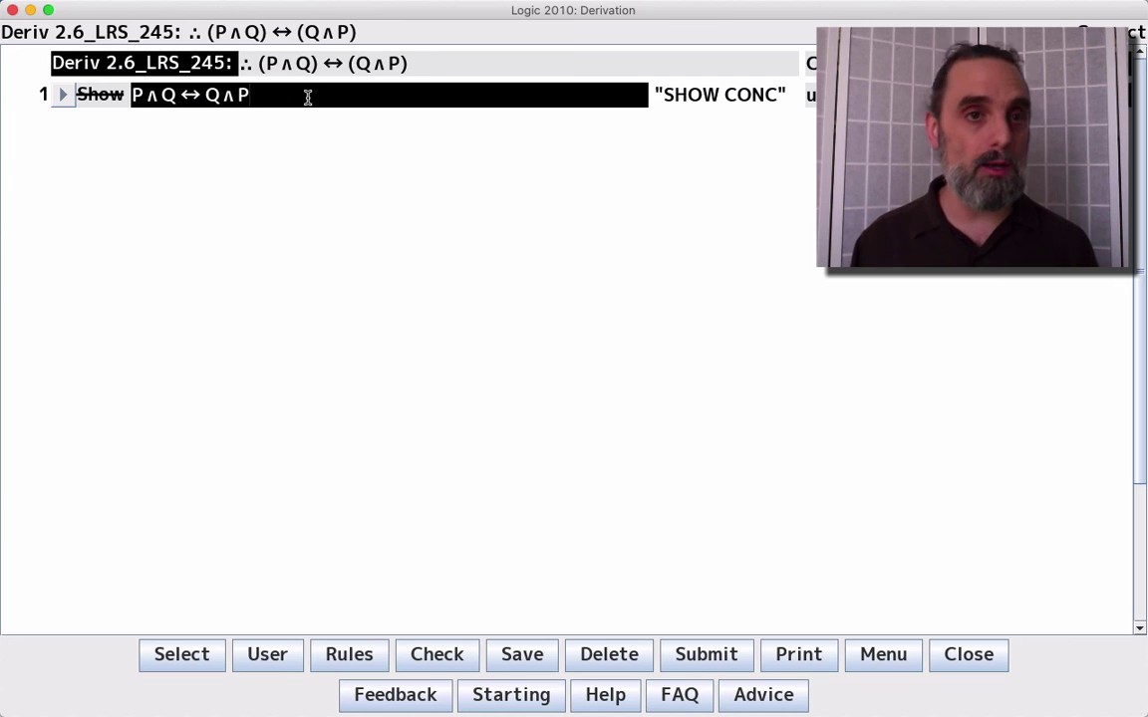
key(Return)
key(Return)
key(Return)
key(Return)
key(Return)
text(()
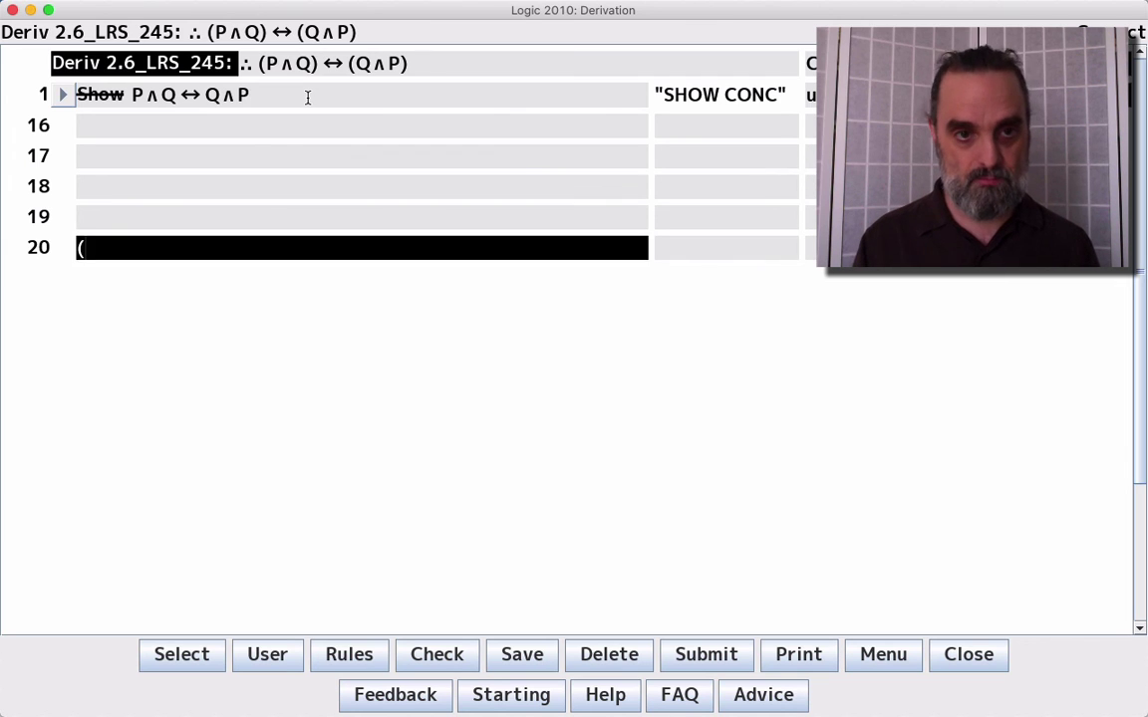
text(P → Q))
key(Return)
text(Q)
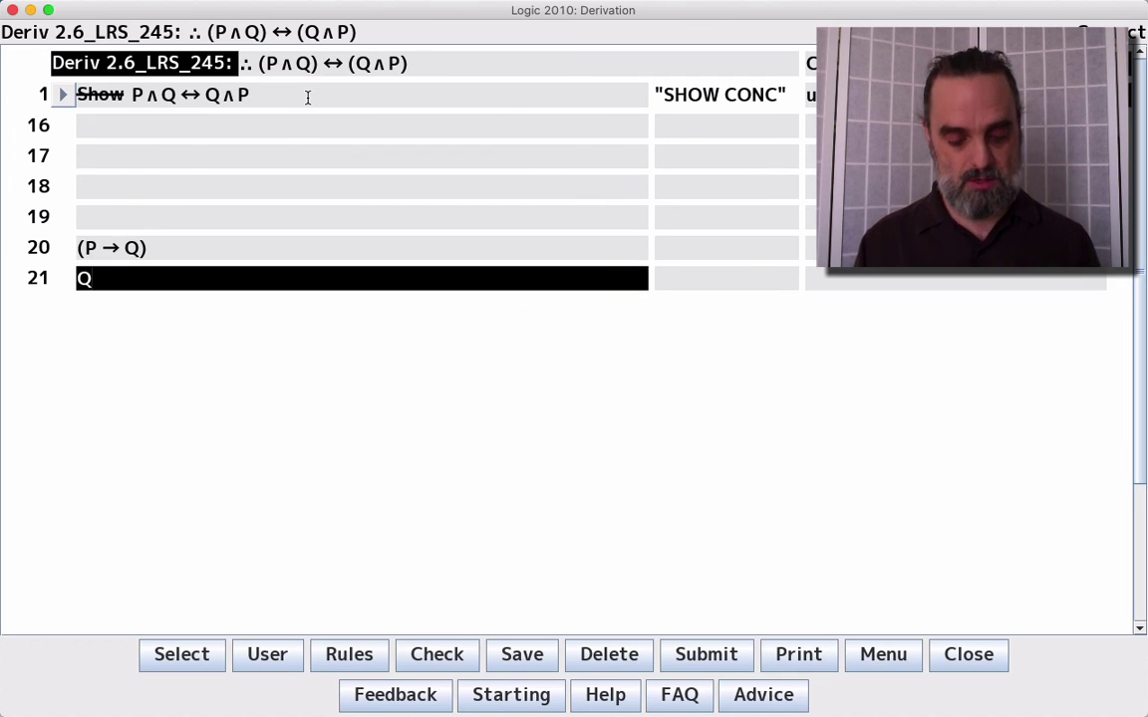
text( → P)
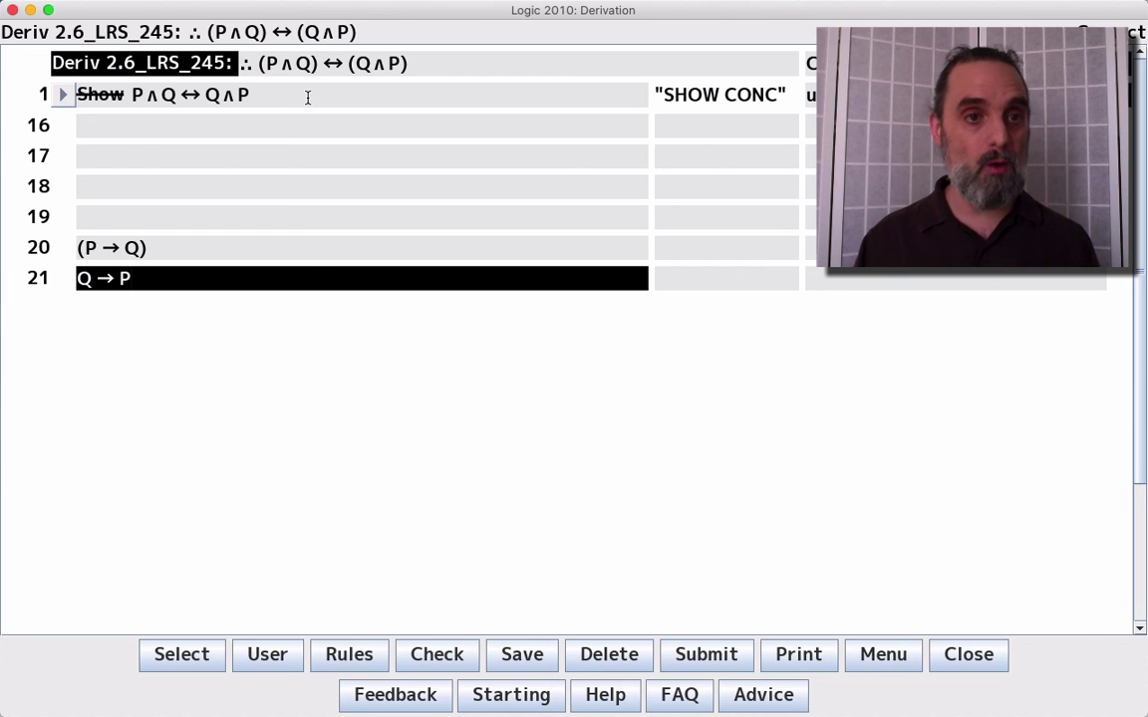
Remove the parentheses around the conditional on line 20.
key(Up)
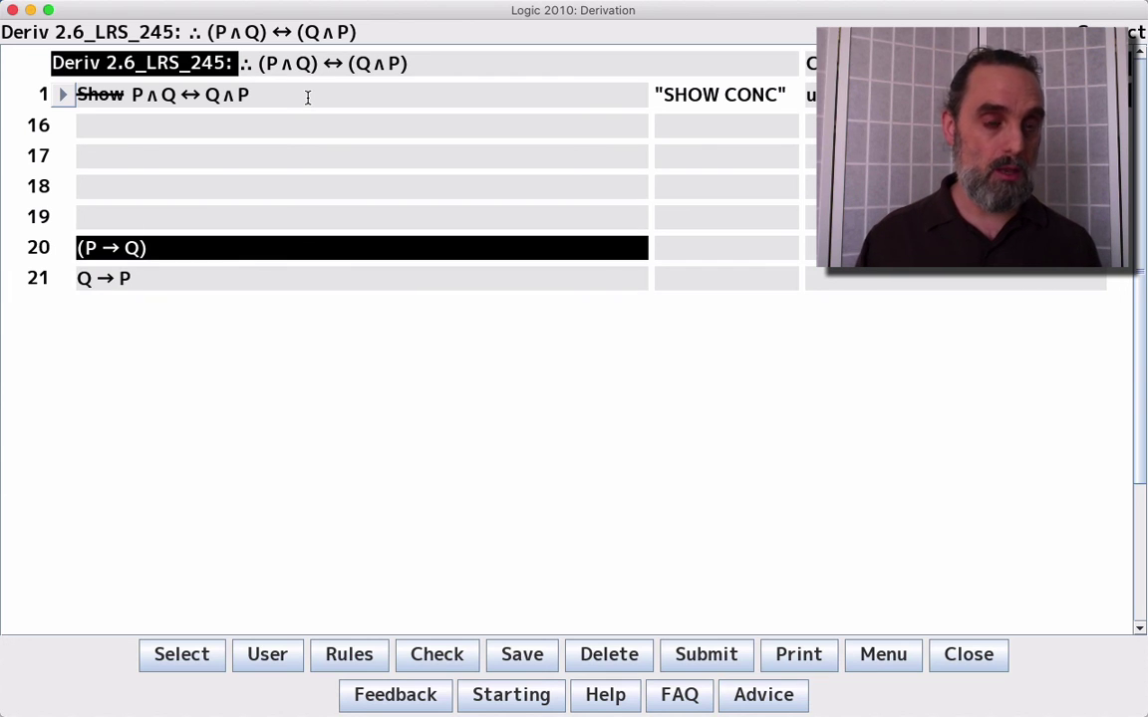
key(Delete)
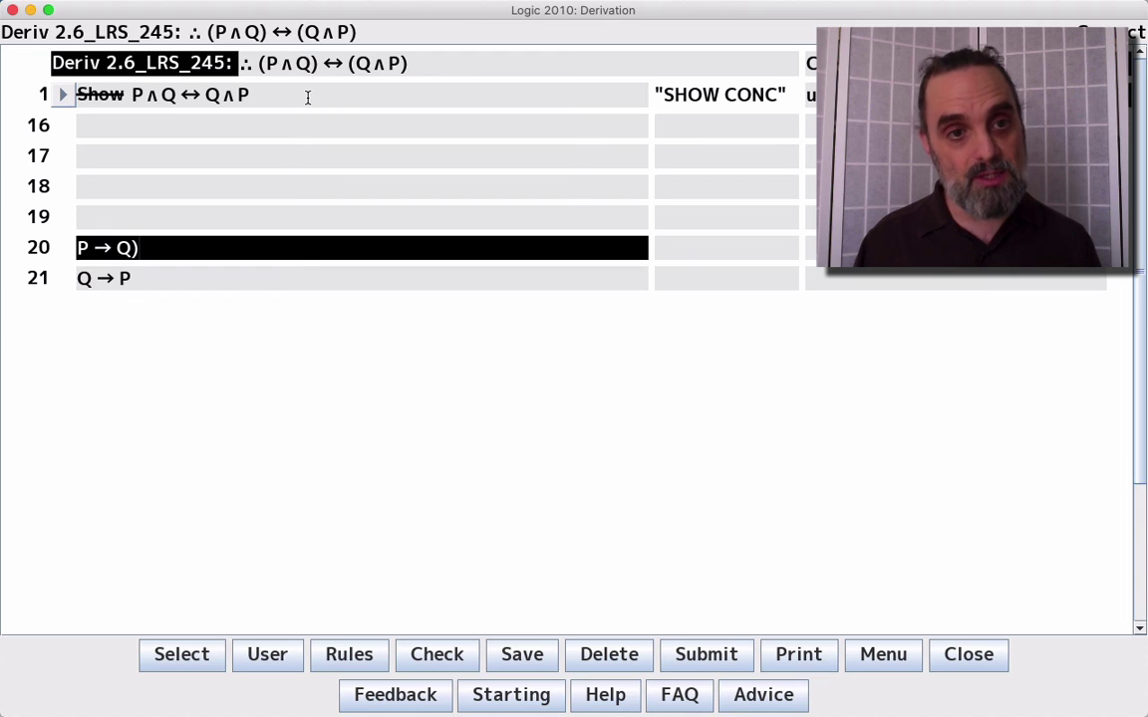
key(End)
key(BackSpace)
Enter the example conjunctions P∧Q on line 18 and Q∧P on line 19.
click(200, 187)
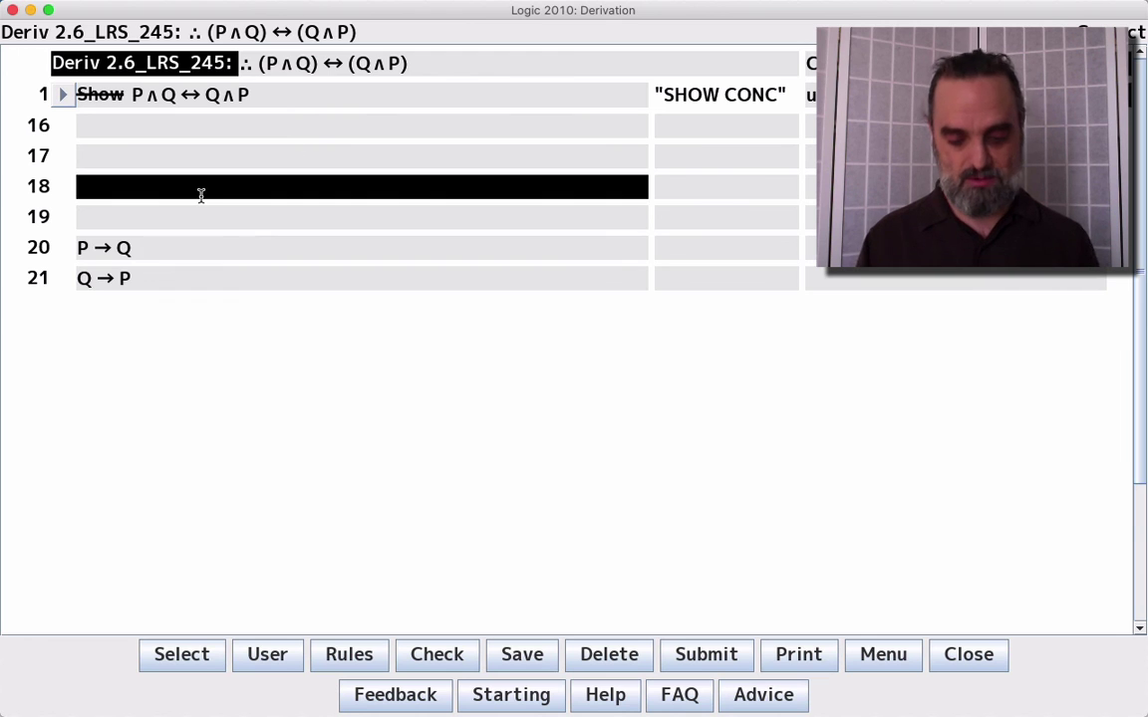
text(P∧Q)
key(Return)
text(Q∧P)
key(Return)
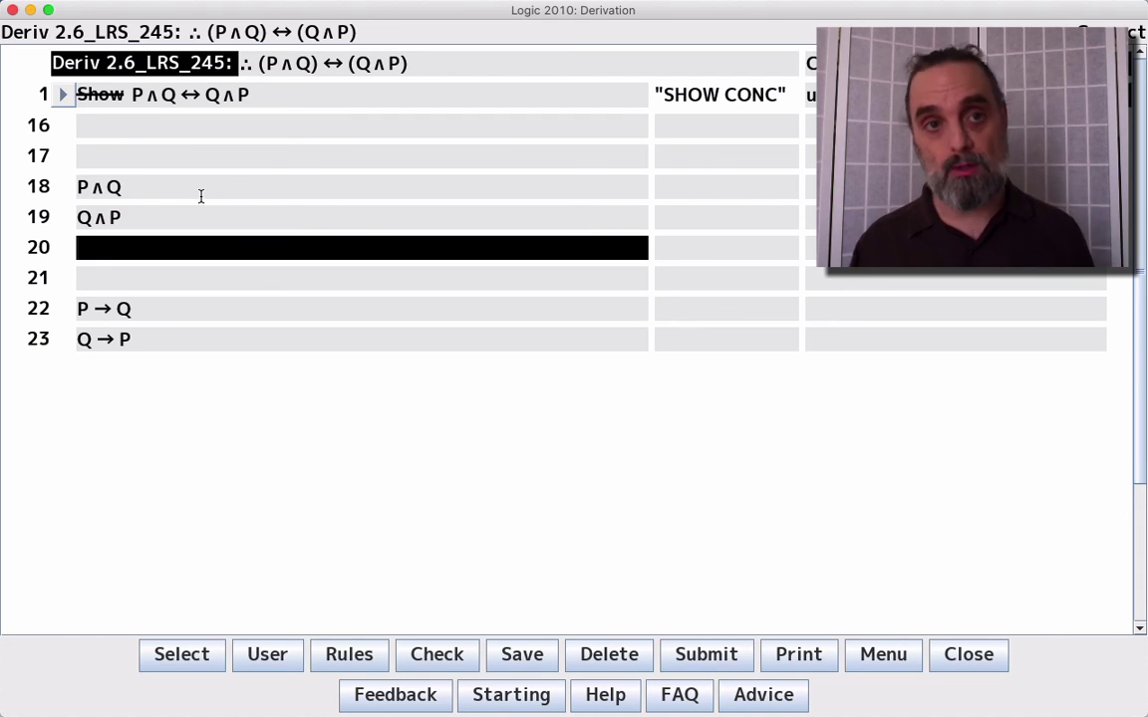
Compare the conjunctions on lines 18 and 19, and expand the derivation under line 1.
click(199, 190)
click(200, 208)
click(199, 185)
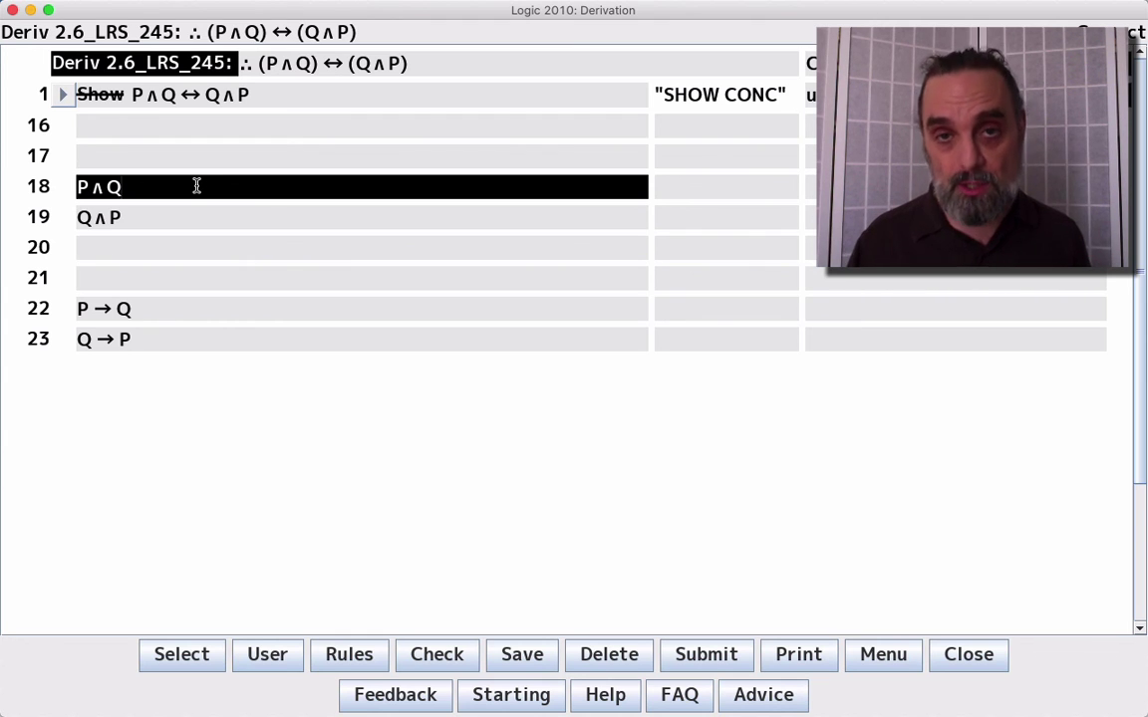
click(61, 93)
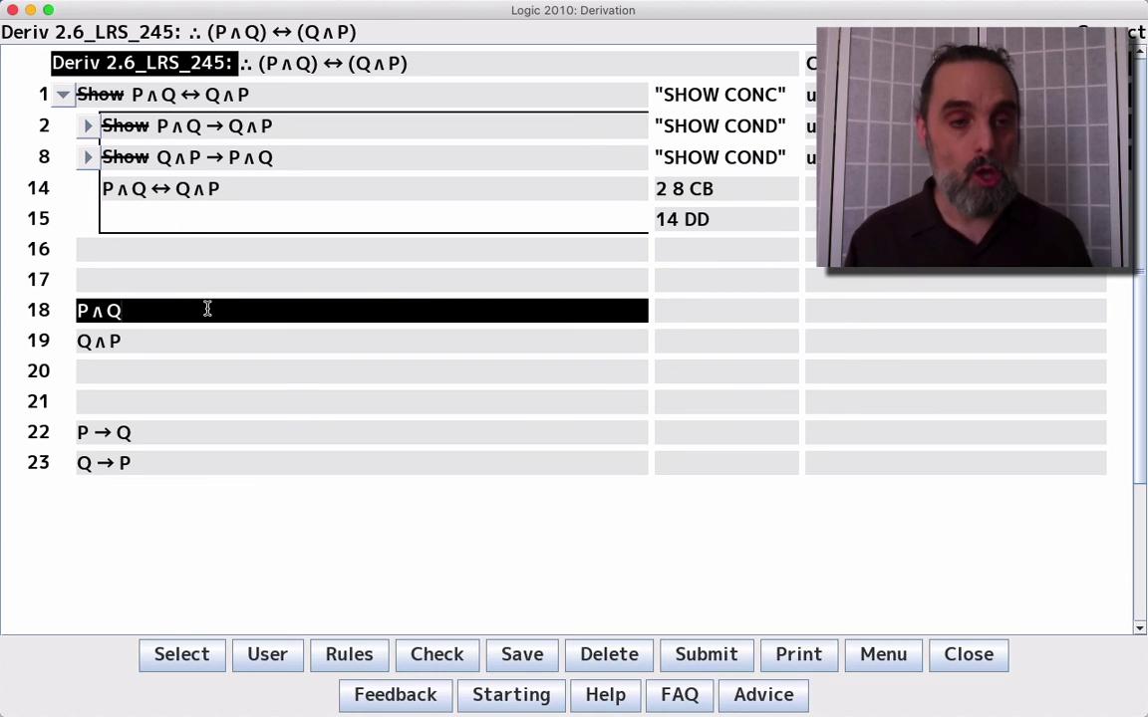
Delete the example lines and the extra blank lines below the derivation, leaving only the blank line 16.
key(ctrl+d)
key(ctrl+d)
key(ctrl+d)
key(ctrl+d)
key(ctrl+d)
key(ctrl+d)
key(ctrl+d)
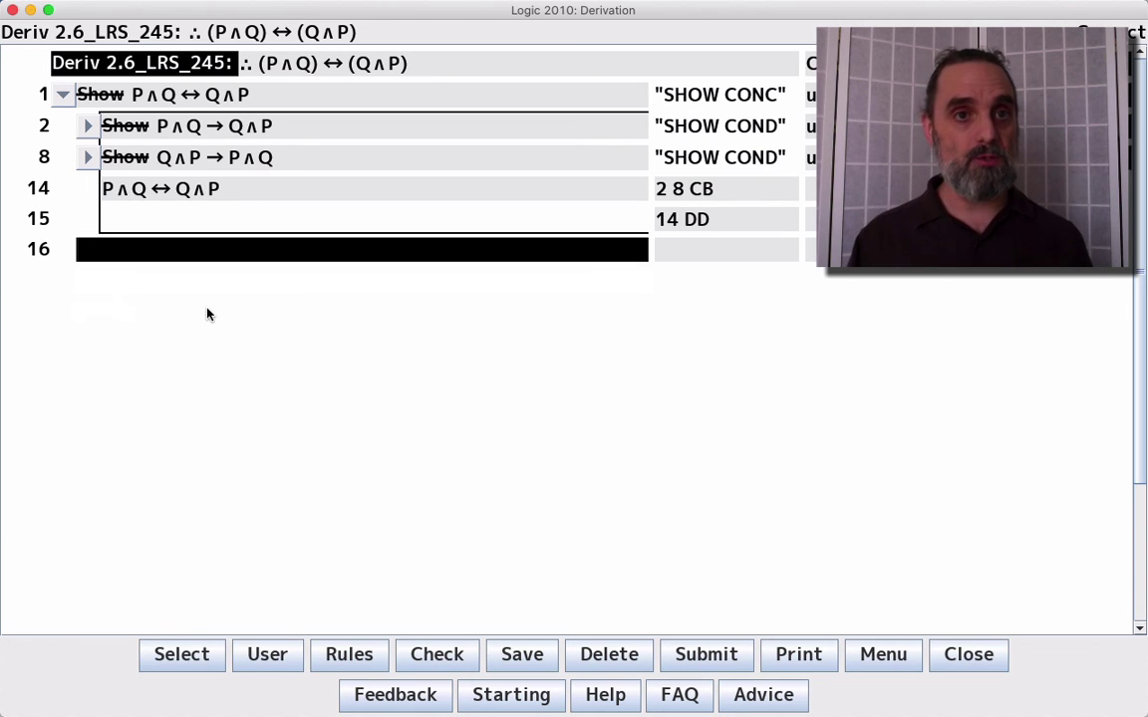